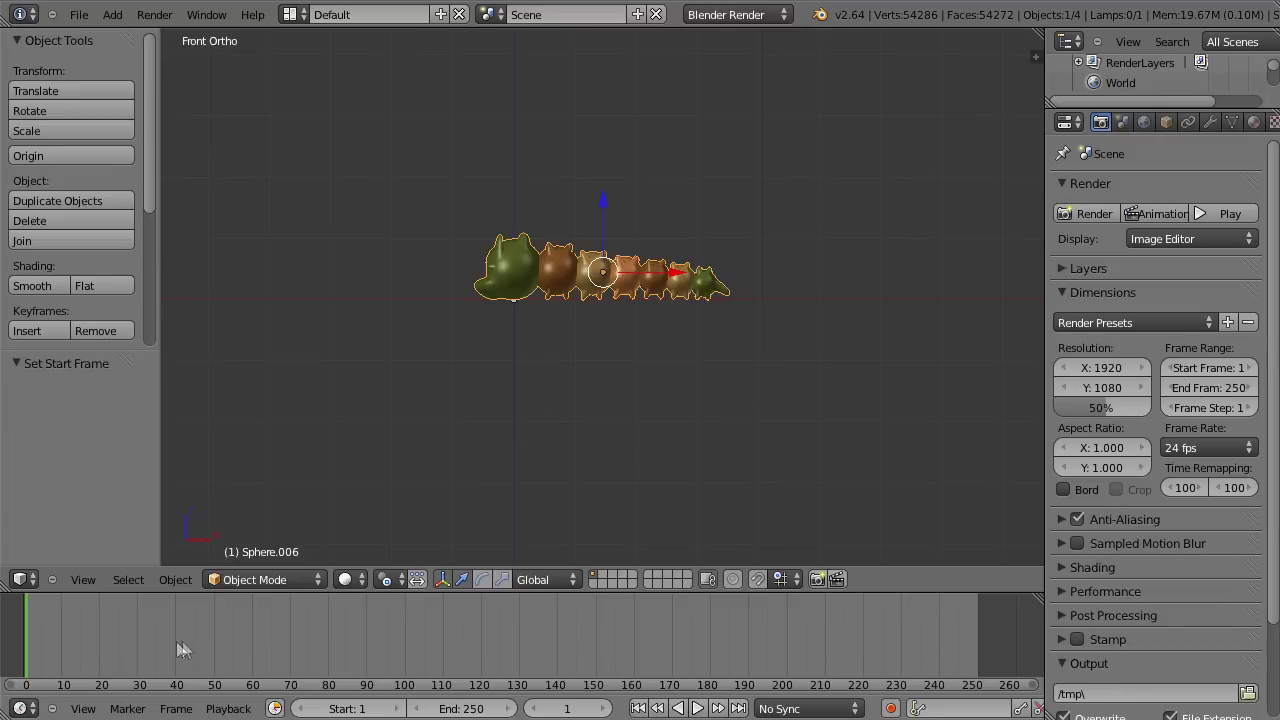
Switch the bottom area to the Graph Editor and Dope Sheet, then back to the Timeline.
click(32, 710)
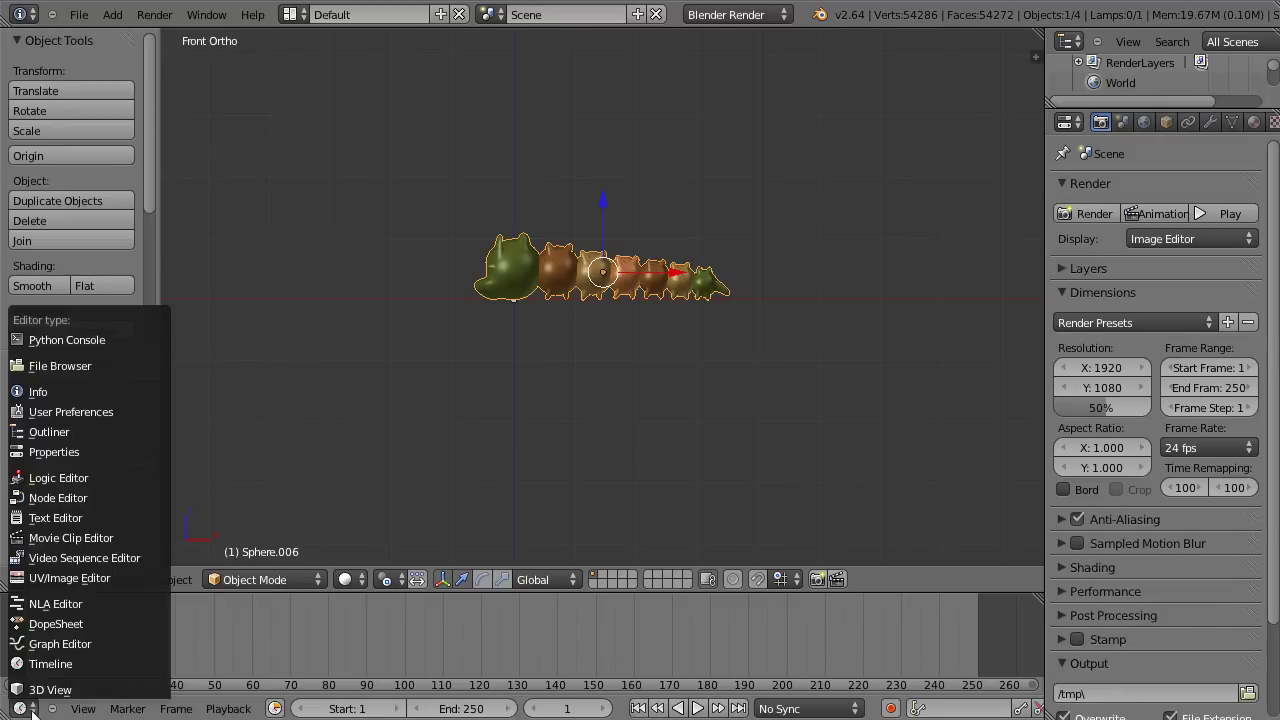
click(53, 646)
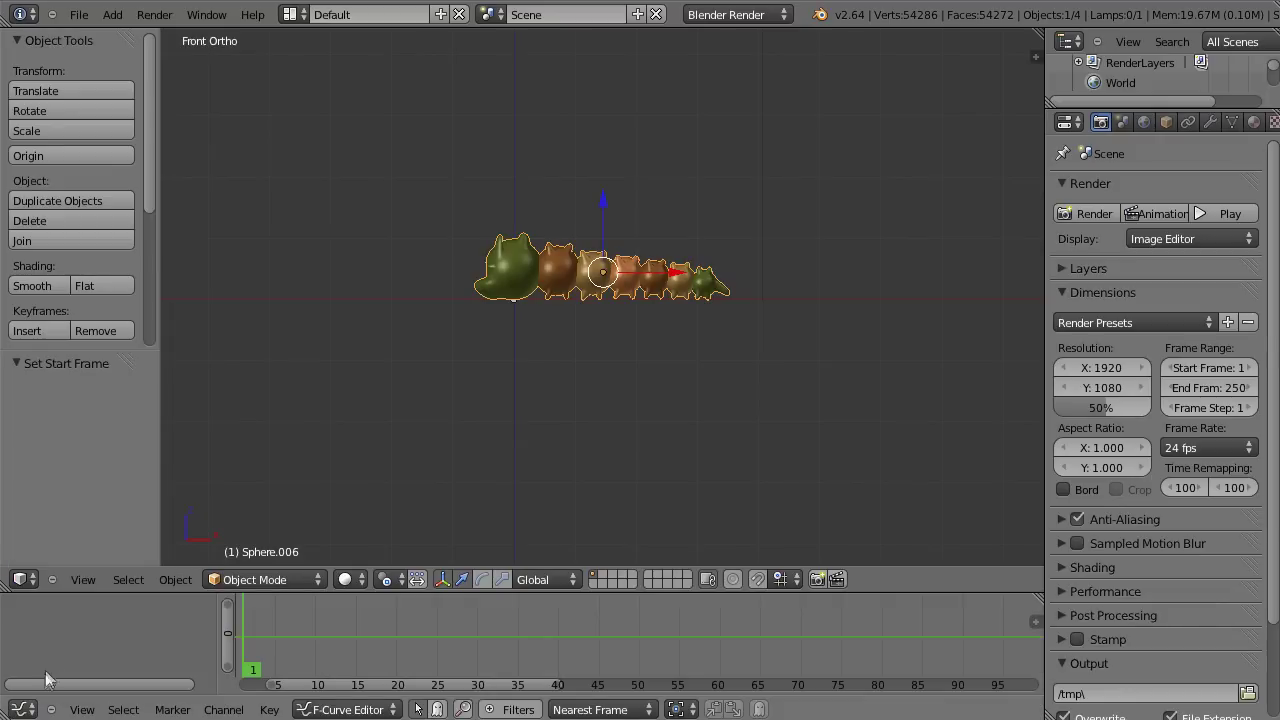
click(36, 712)
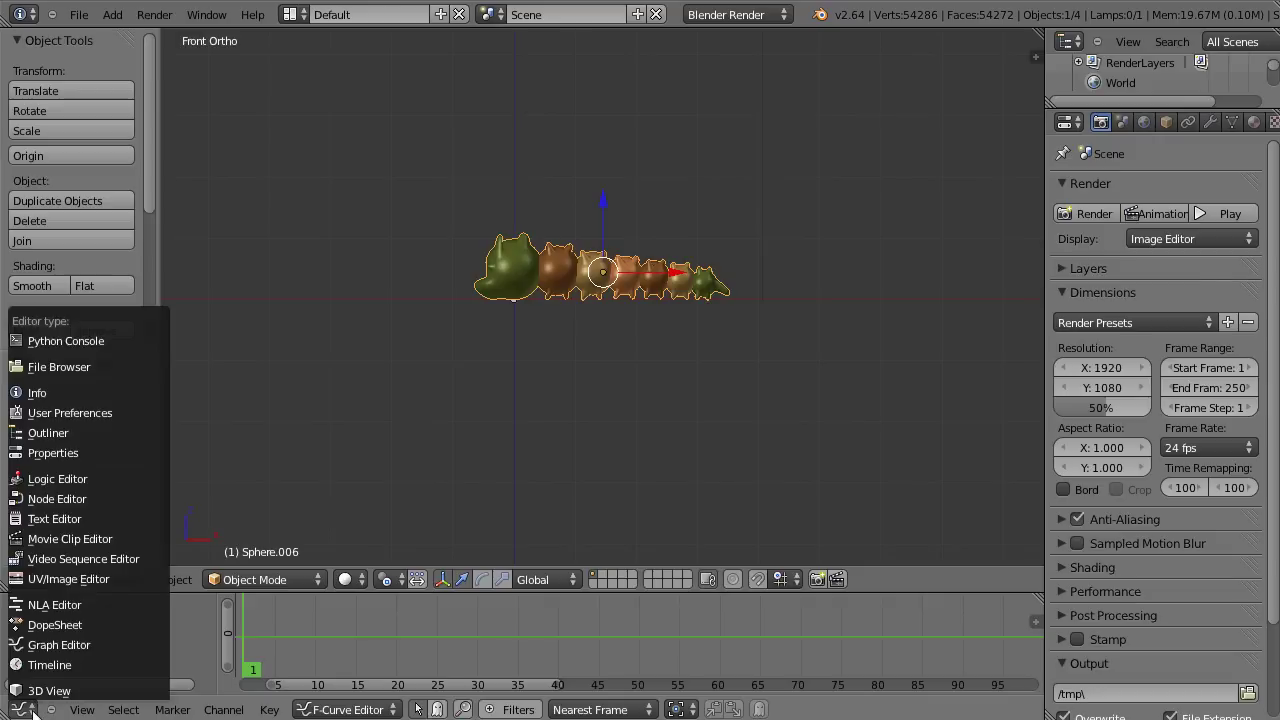
click(49, 626)
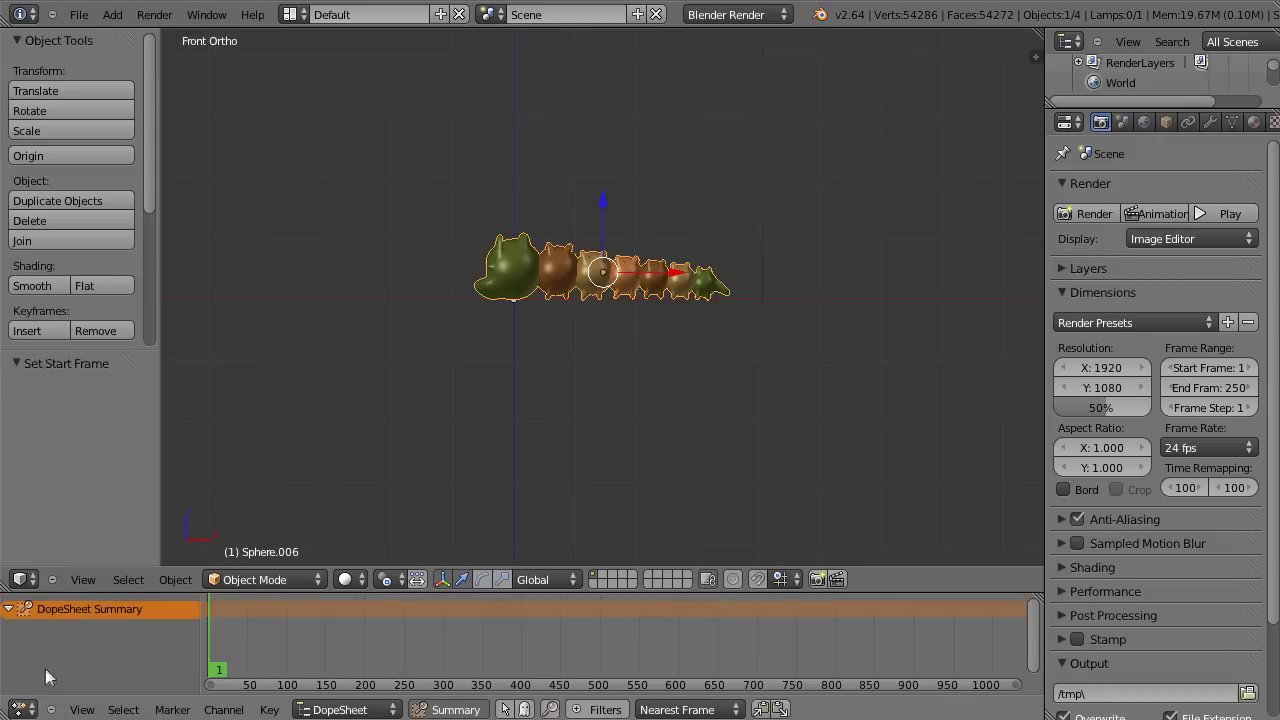
click(30, 712)
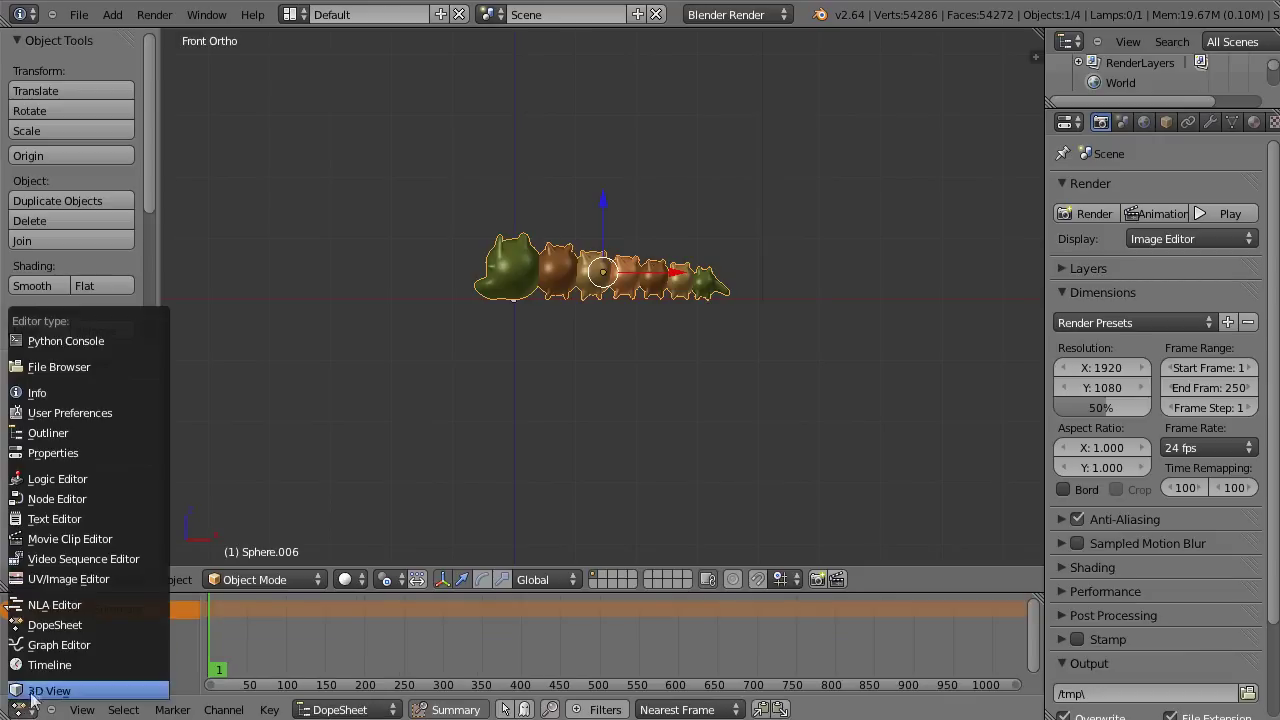
click(44, 666)
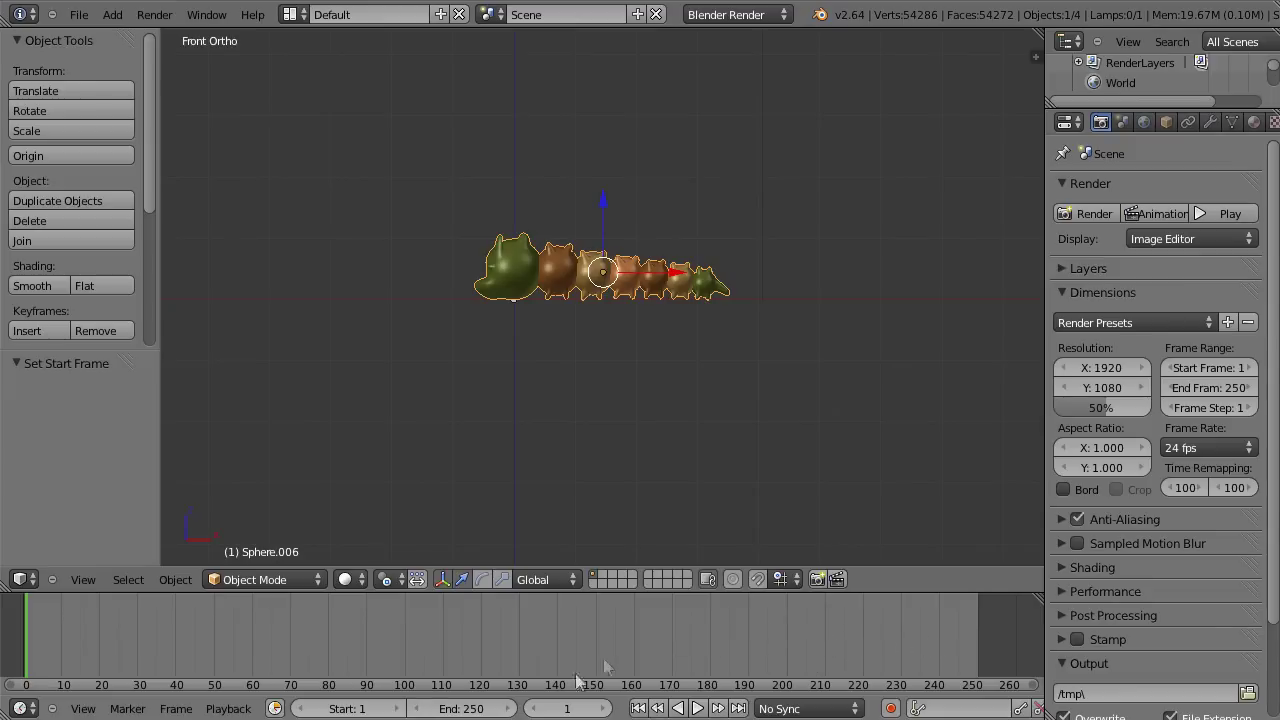
Set the animation end frame to 100 and zoom the timeline onto frames 0–100.
click(454, 708)
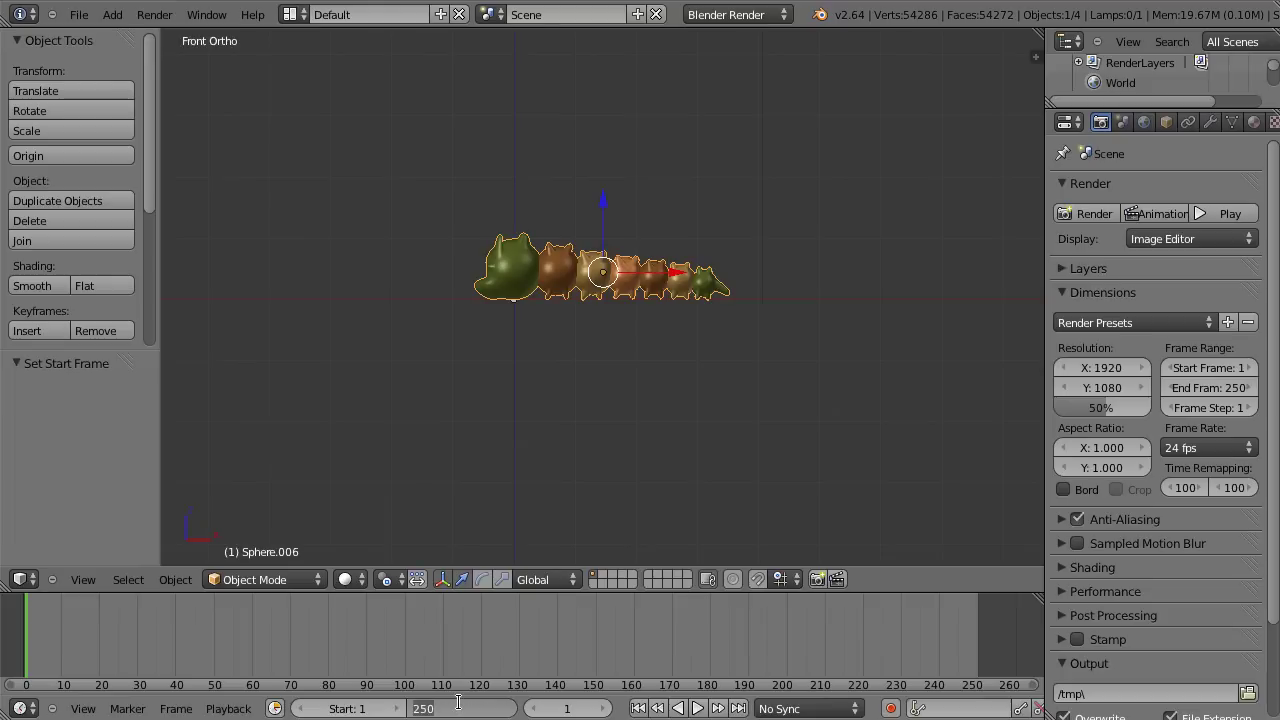
text(100)
key(Return)
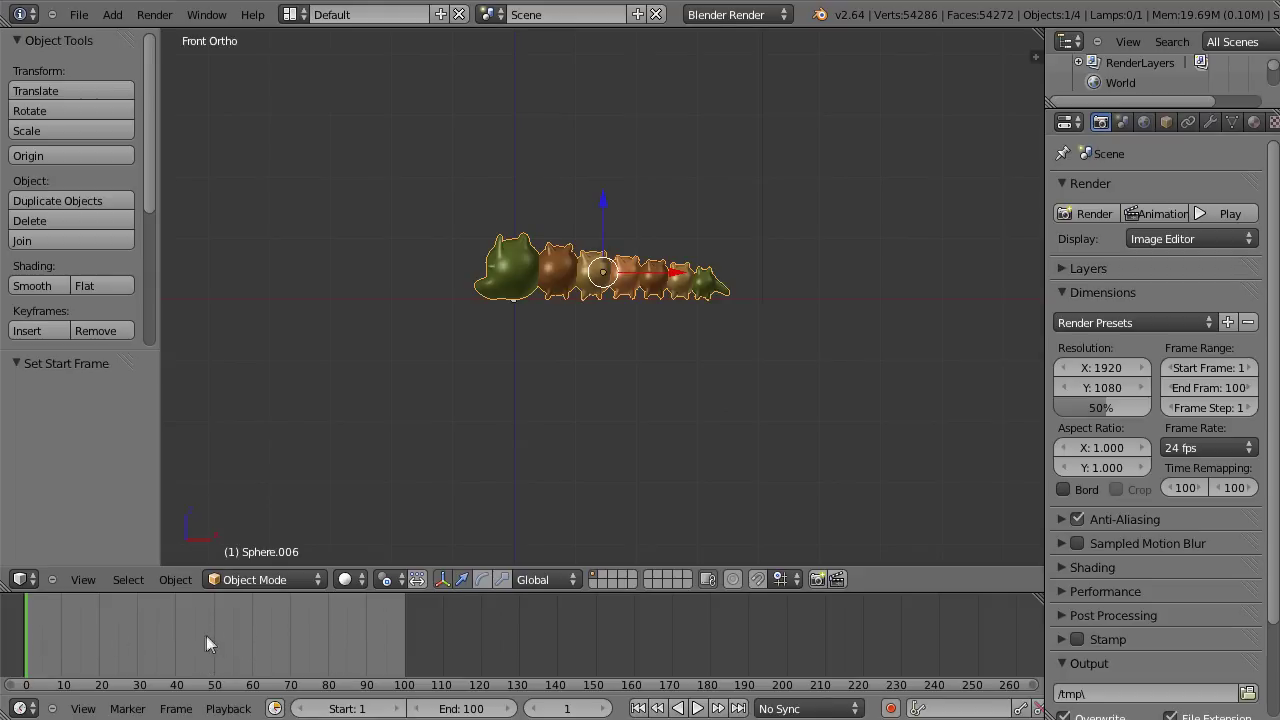
middle_drag(182, 641, 489, 642)
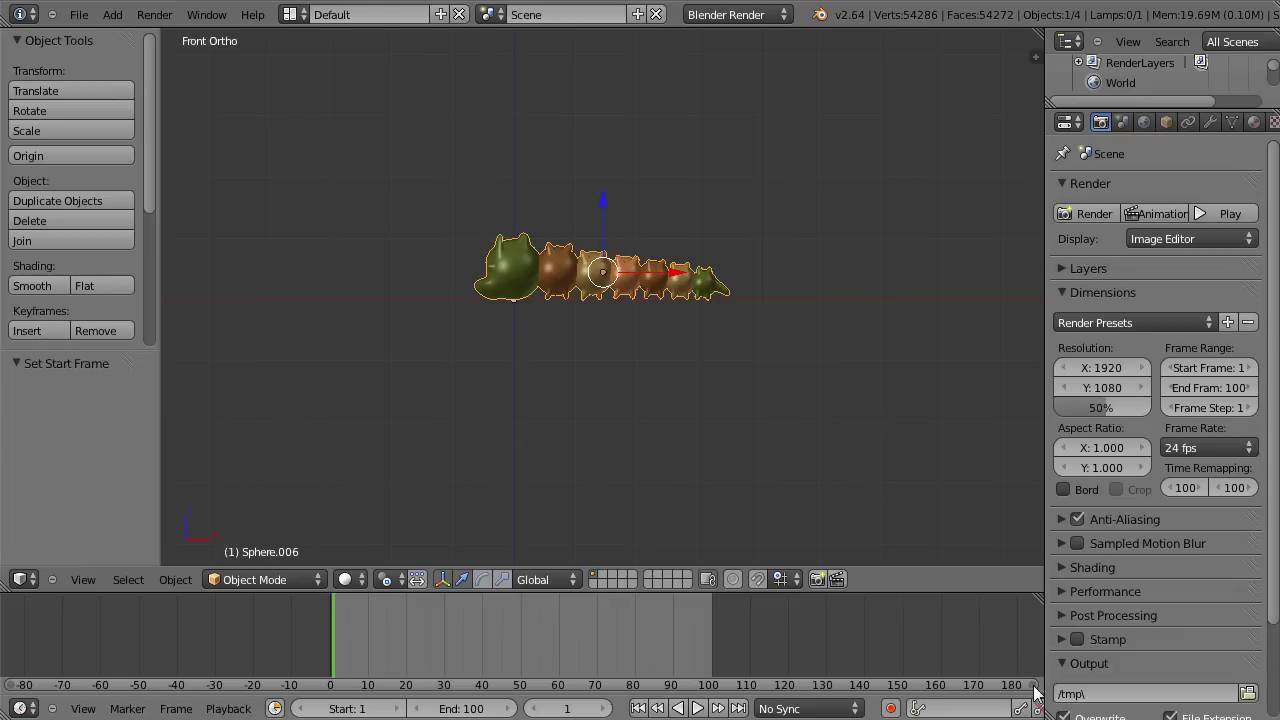
ctrl+middle_drag(1036, 692, 752, 684)
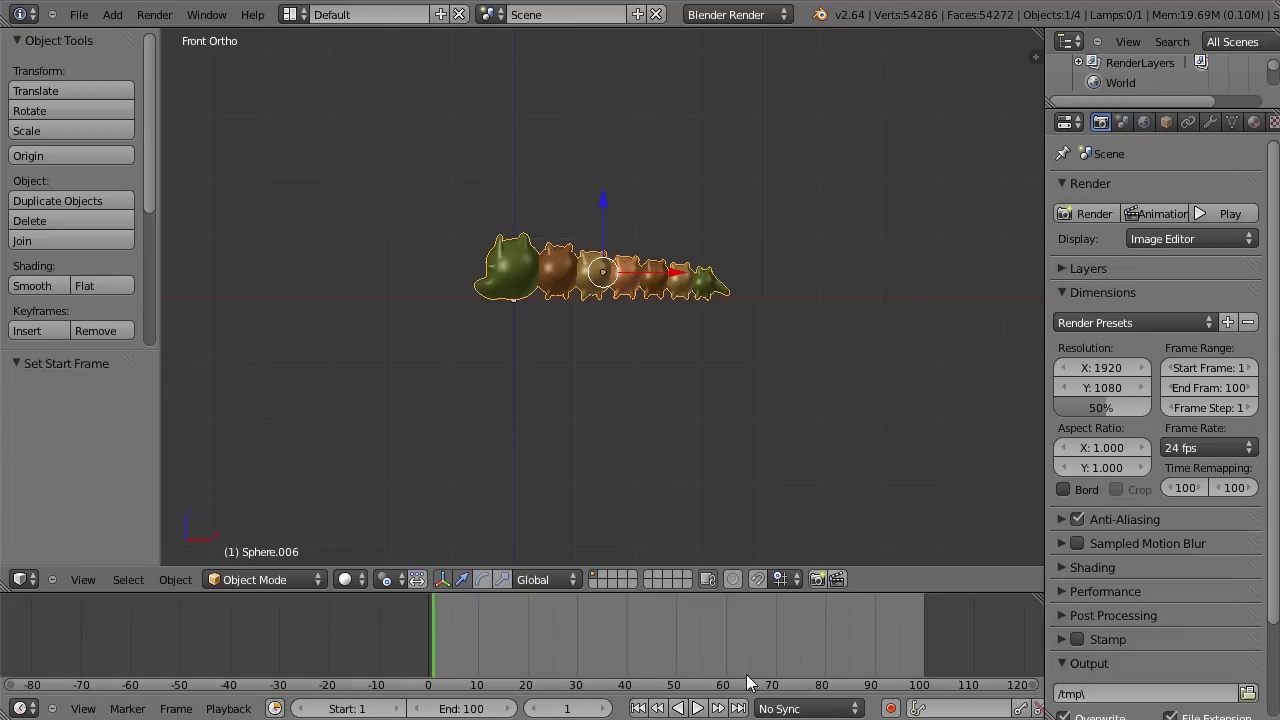
drag(24, 684, 272, 700)
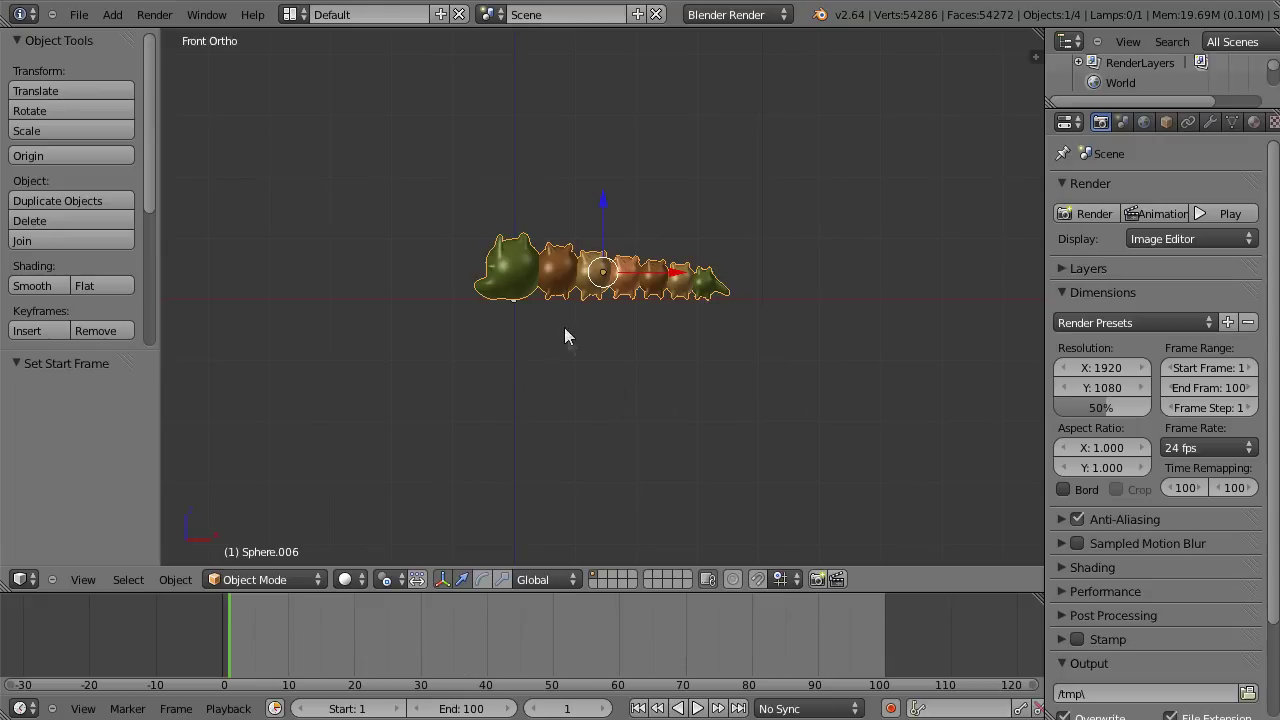
Switch to top view and snap the 3D cursor to the world origin.
key(KP_7)
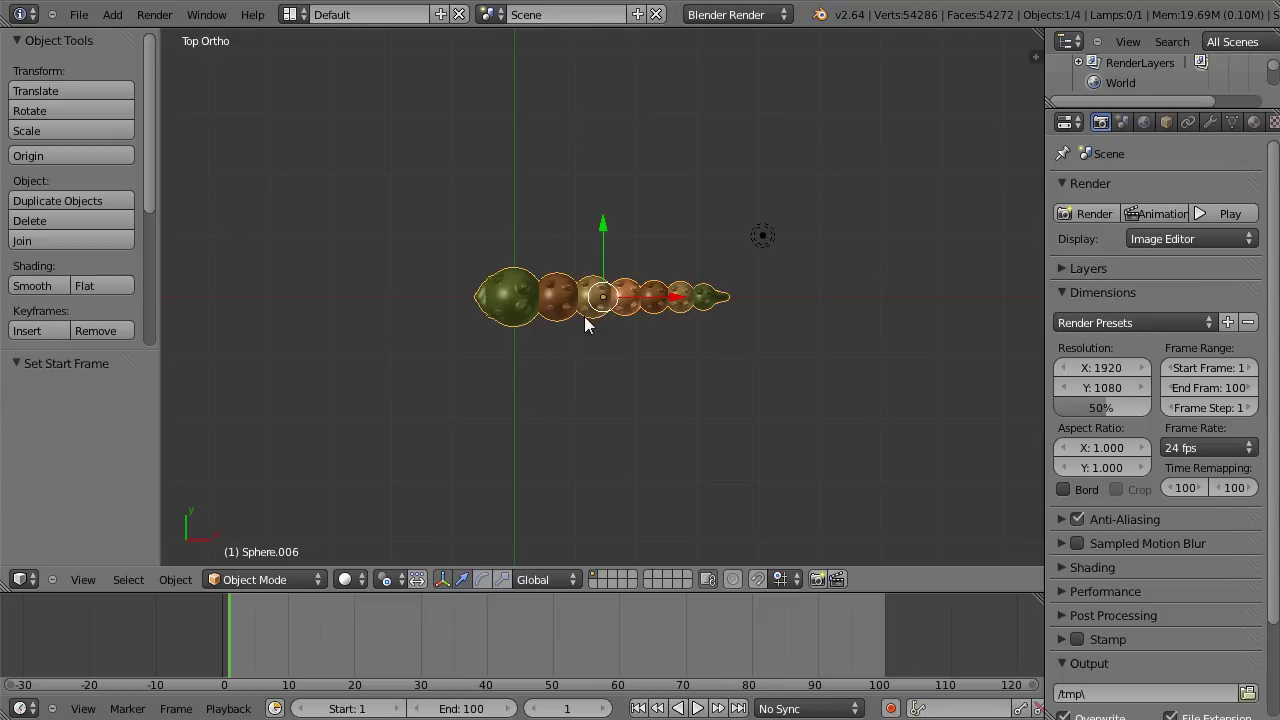
key(shift+s)
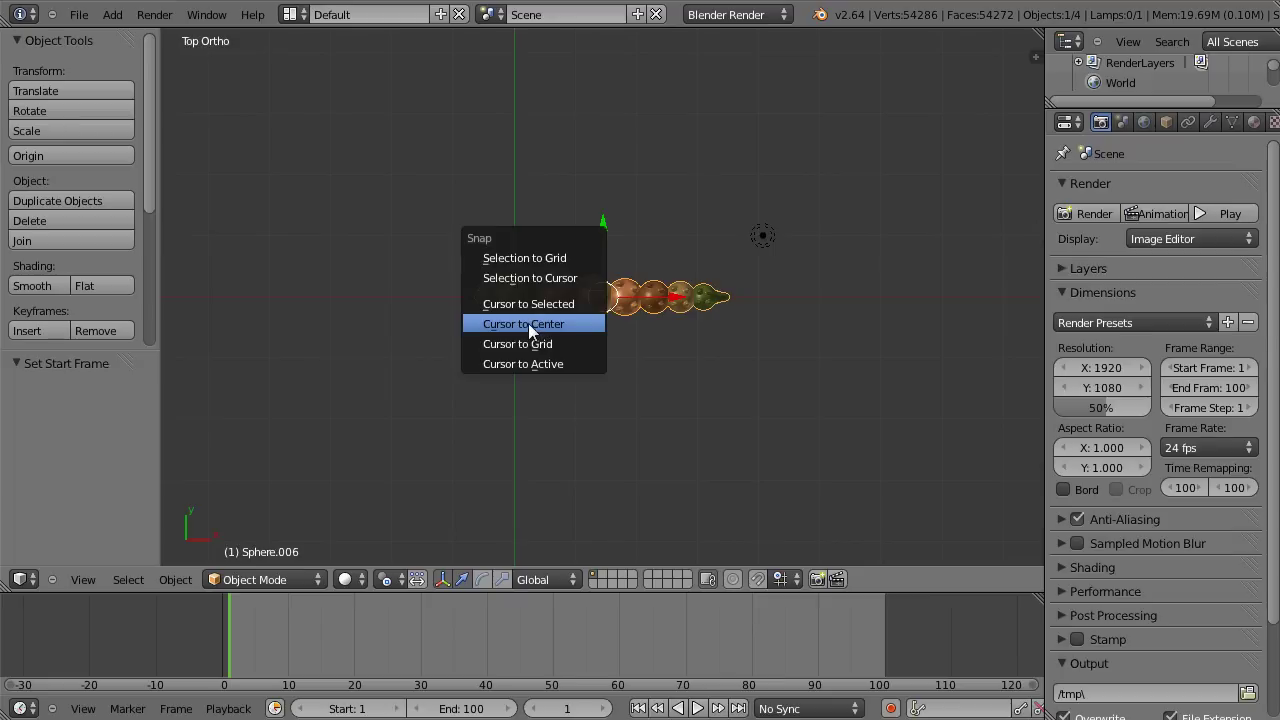
click(528, 323)
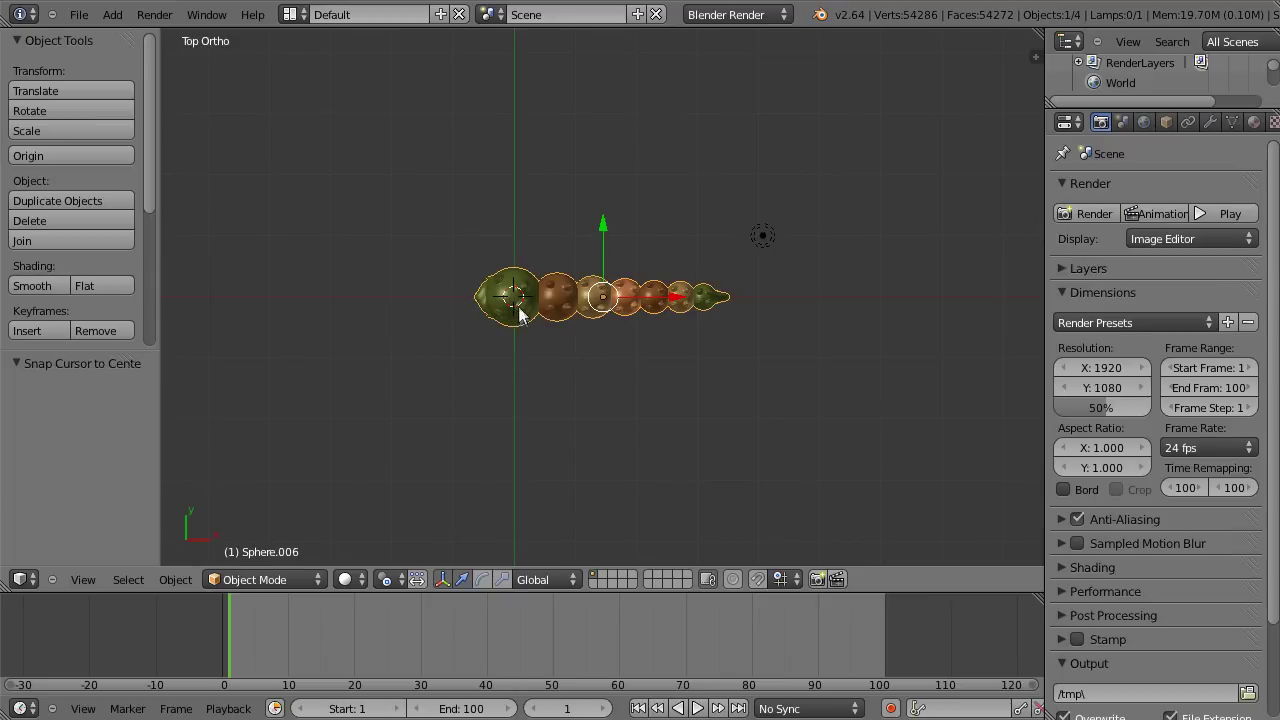
Add a Bezier circle at the origin, scale it to about 5.69, and enter edit mode.
key(shift+a)
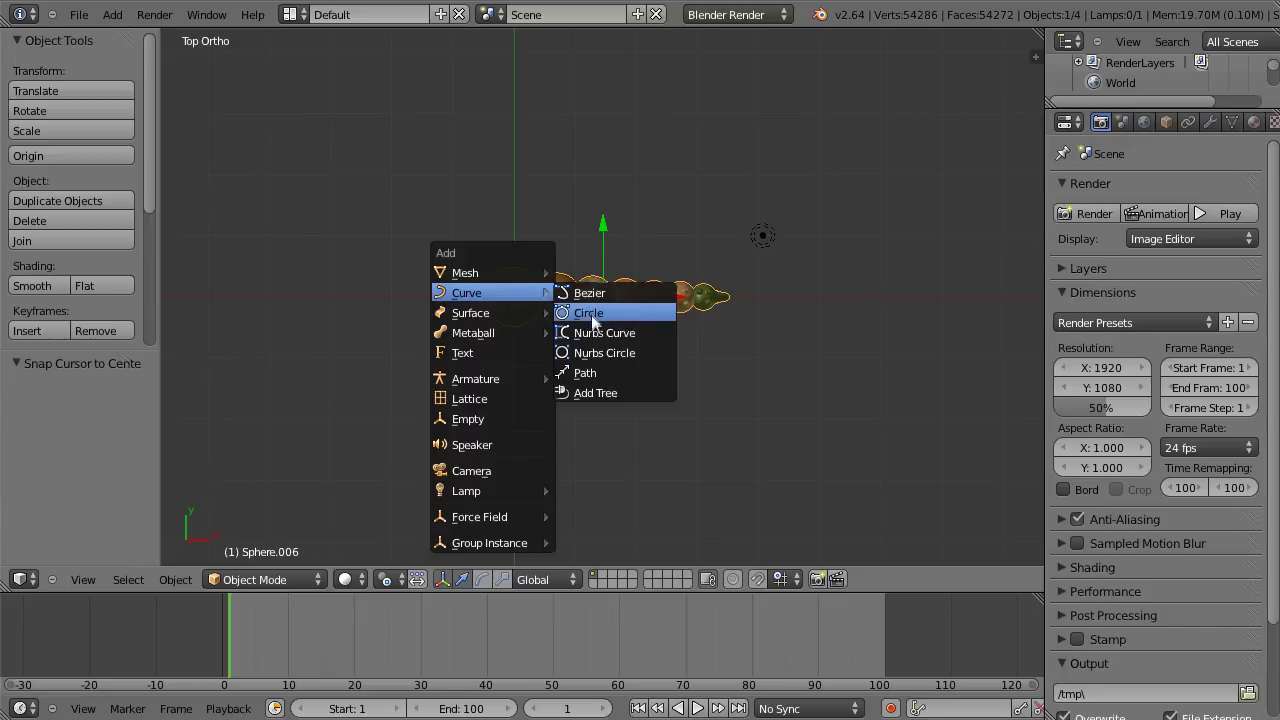
click(594, 313)
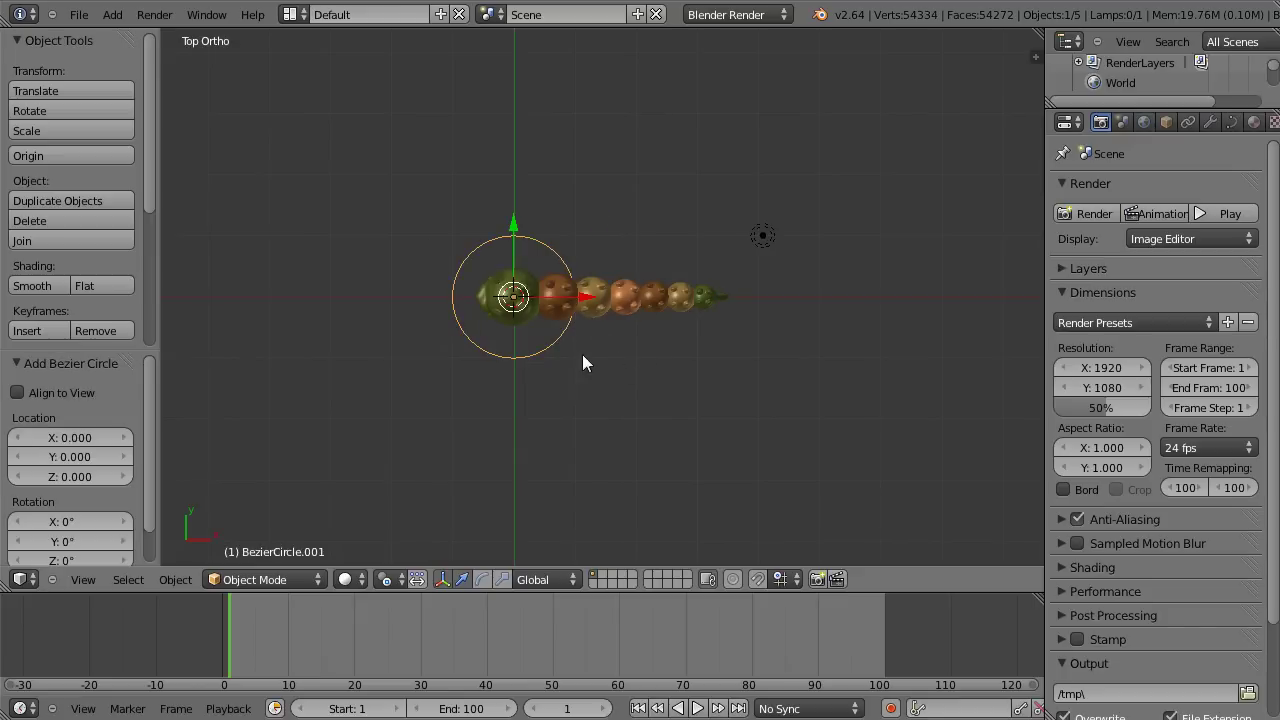
key(s)
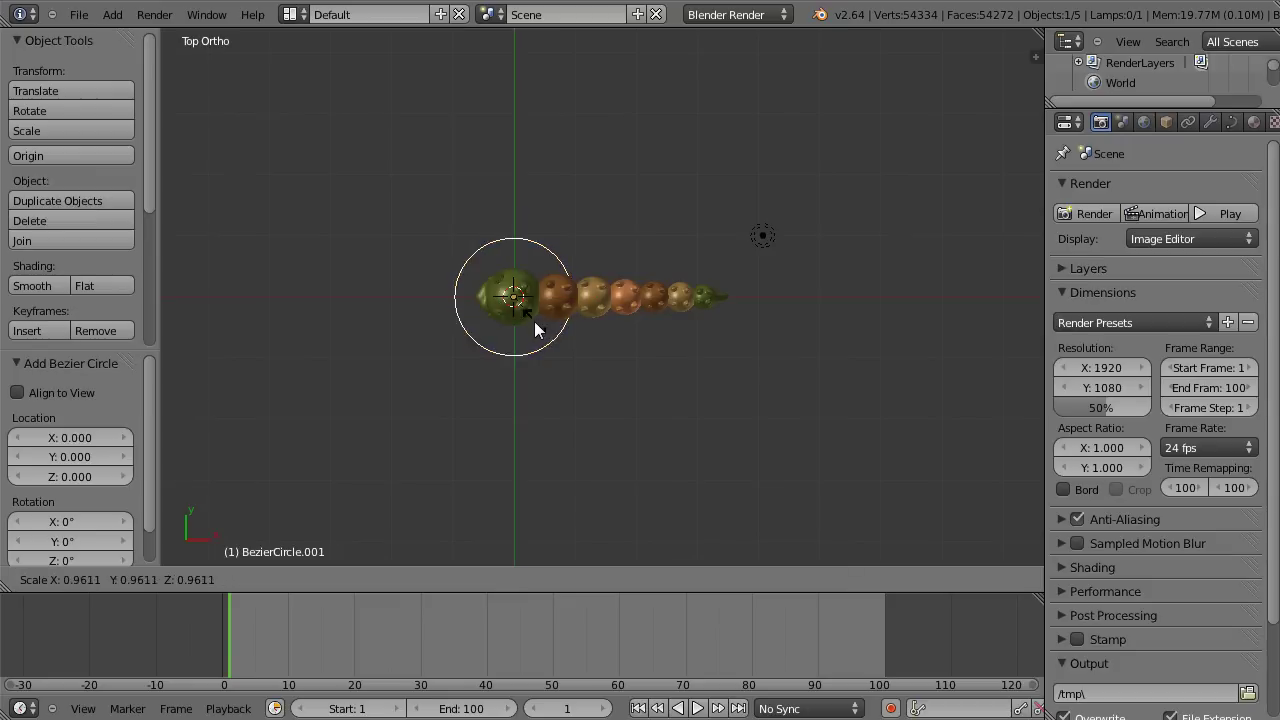
click(700, 353)
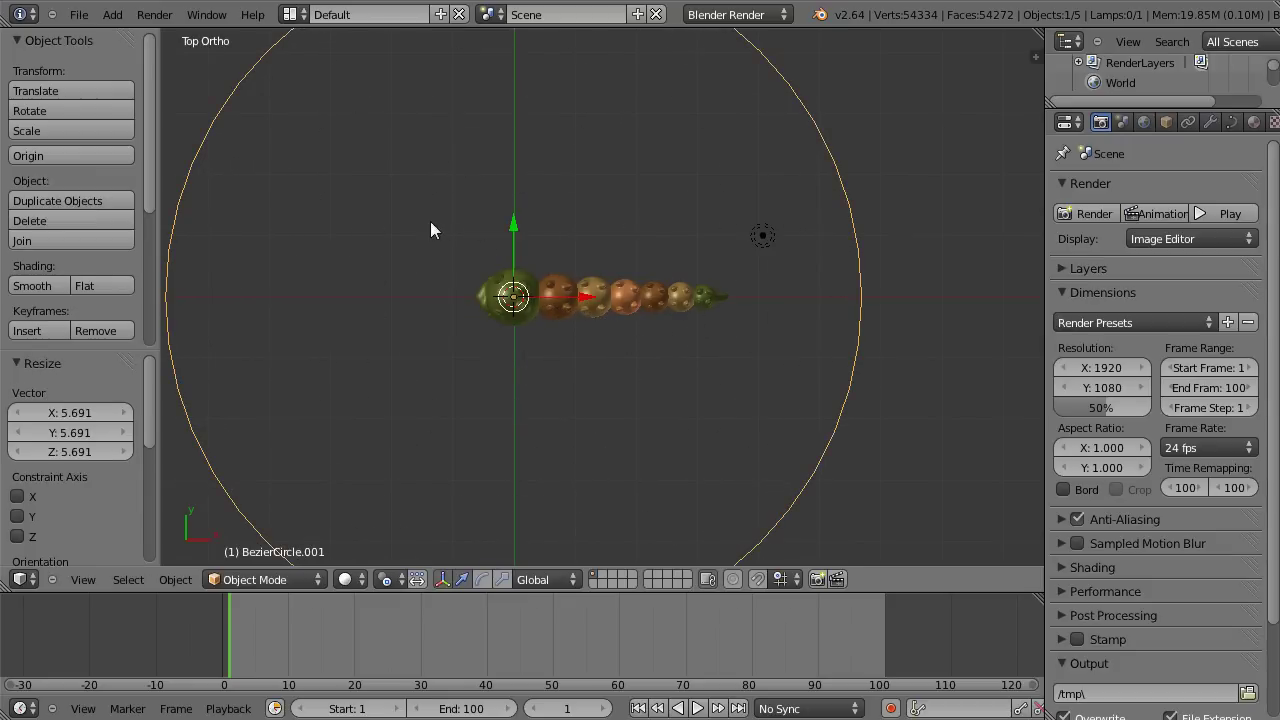
key(Tab)
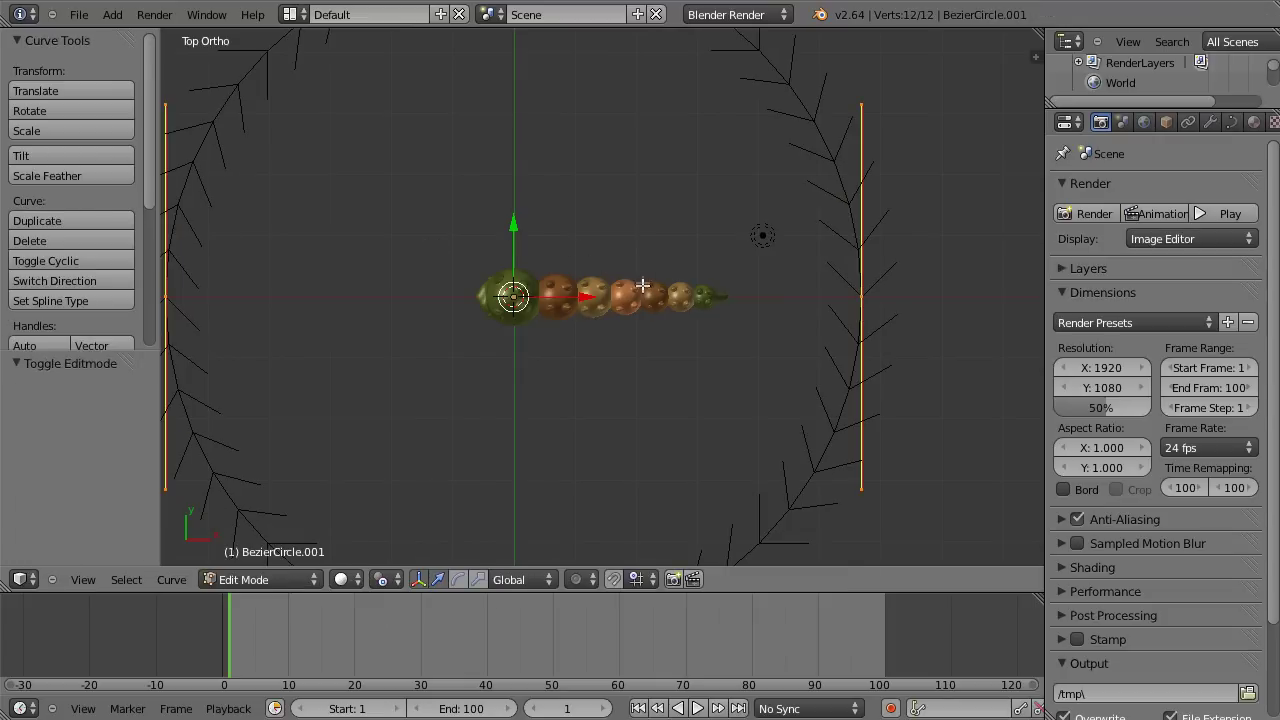
Select all the circle's points and subdivide to double the control points.
scroll(642, 283, down, 2)
scroll(642, 283, down, 2)
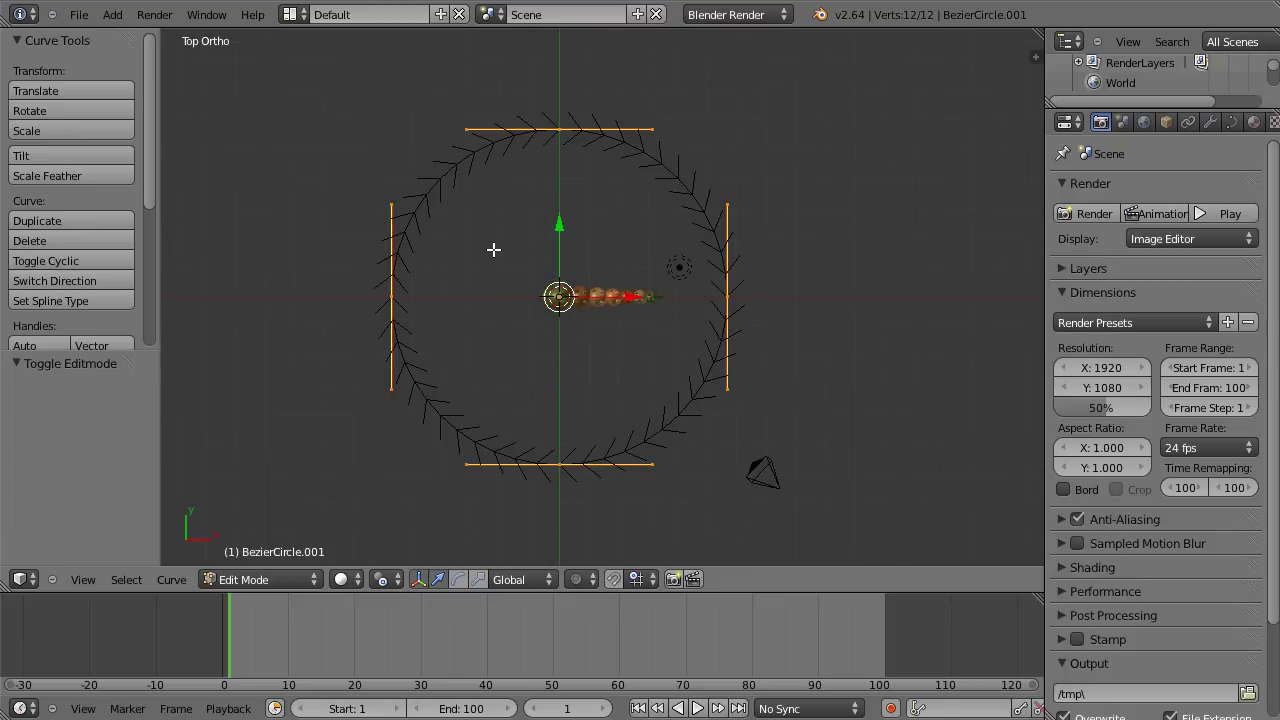
key(a)
key(a)
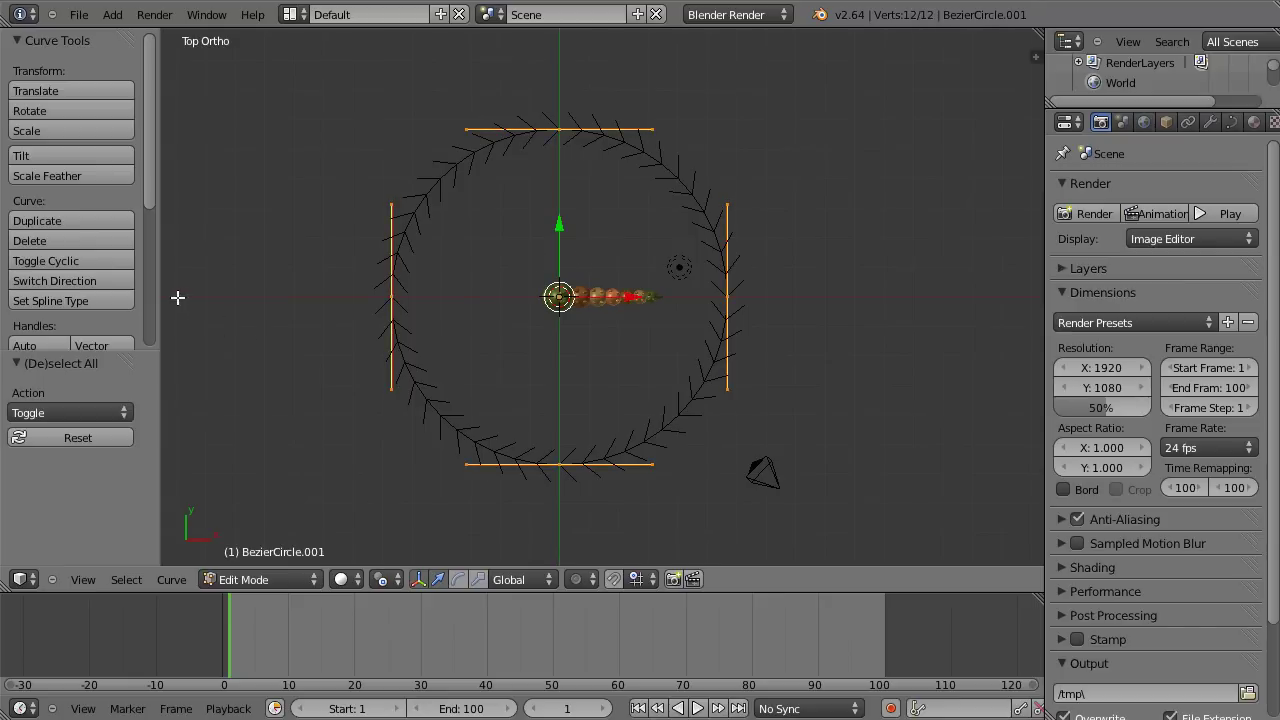
drag(153, 188, 149, 300)
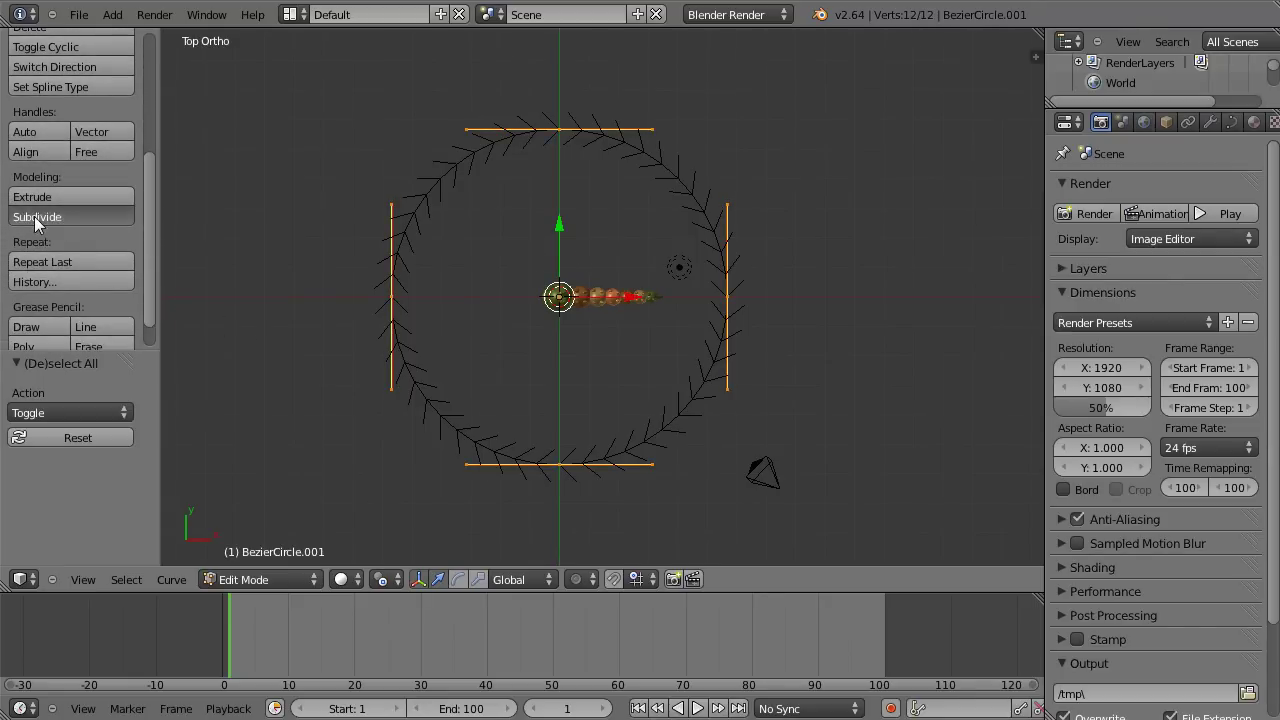
click(36, 217)
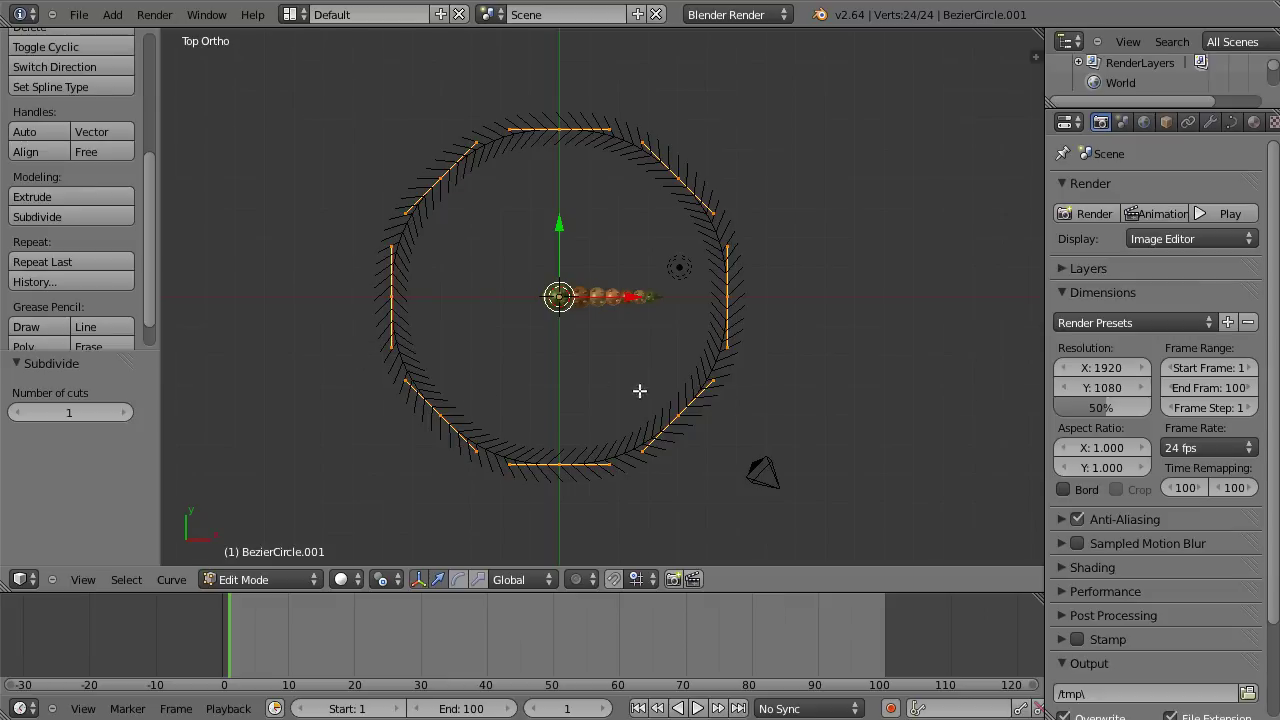
Pull the rightmost and leftmost control points outward to widen the path.
right_click(728, 297)
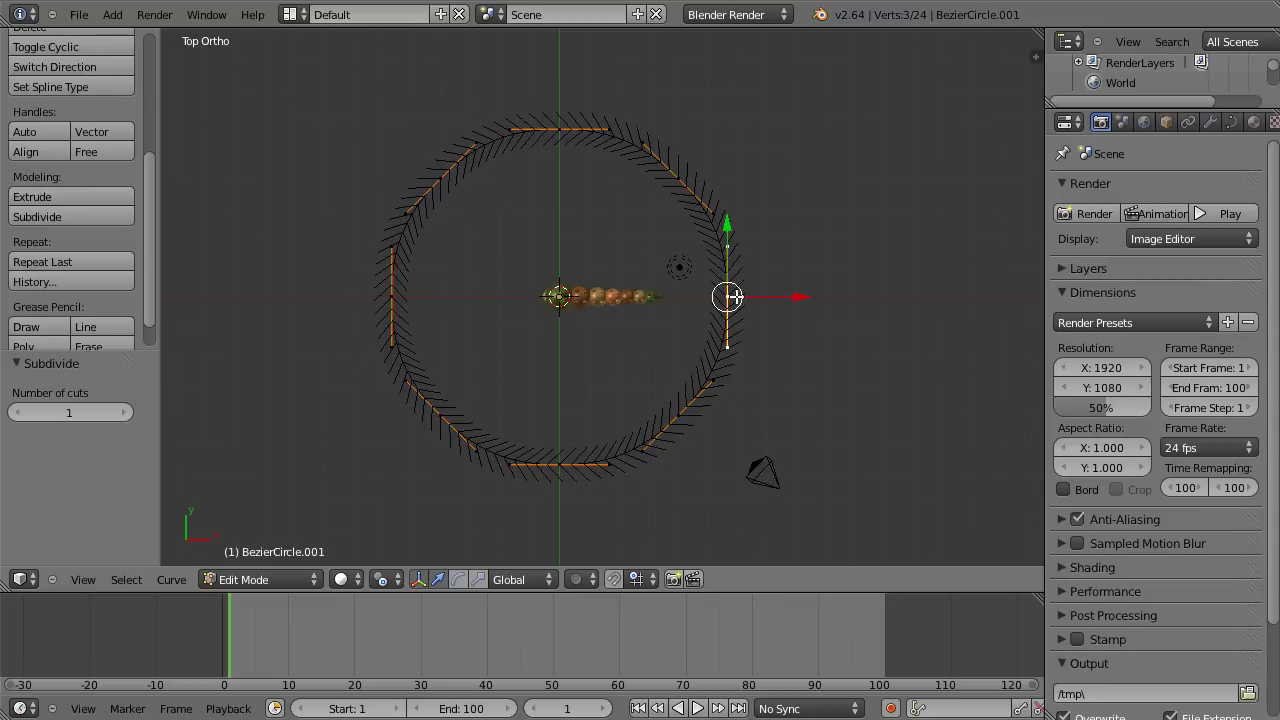
key(g)
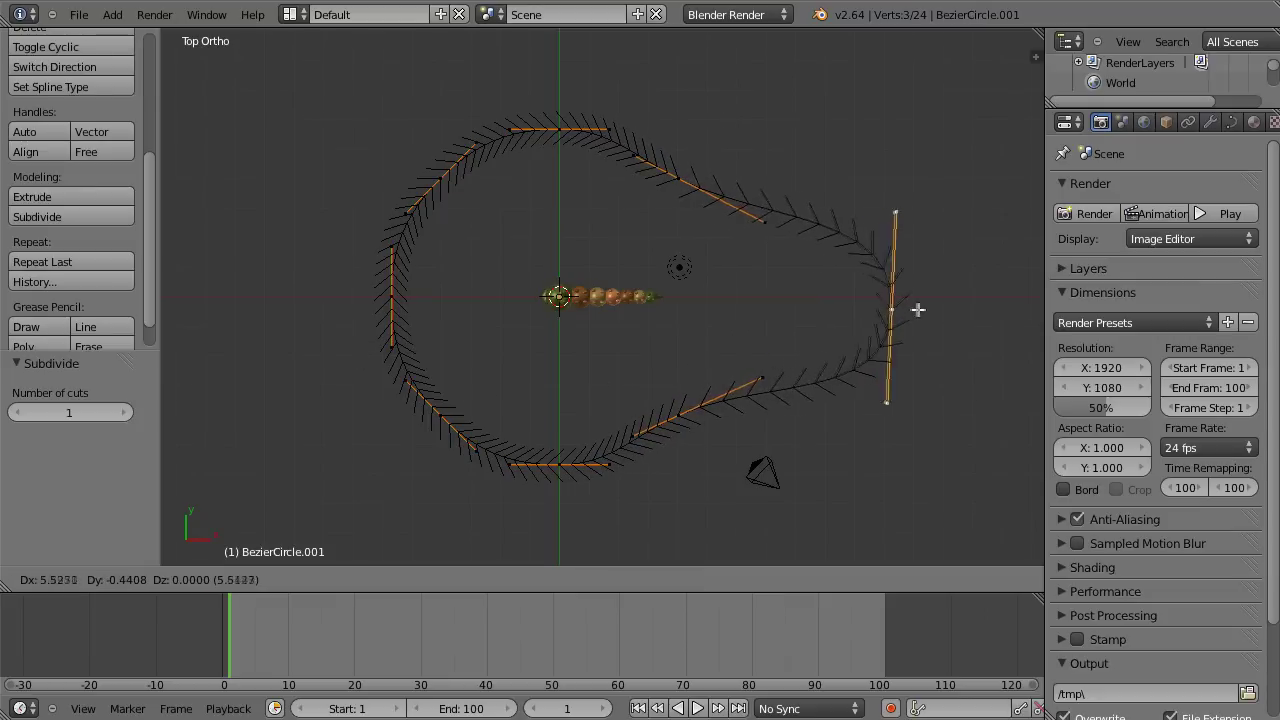
click(934, 308)
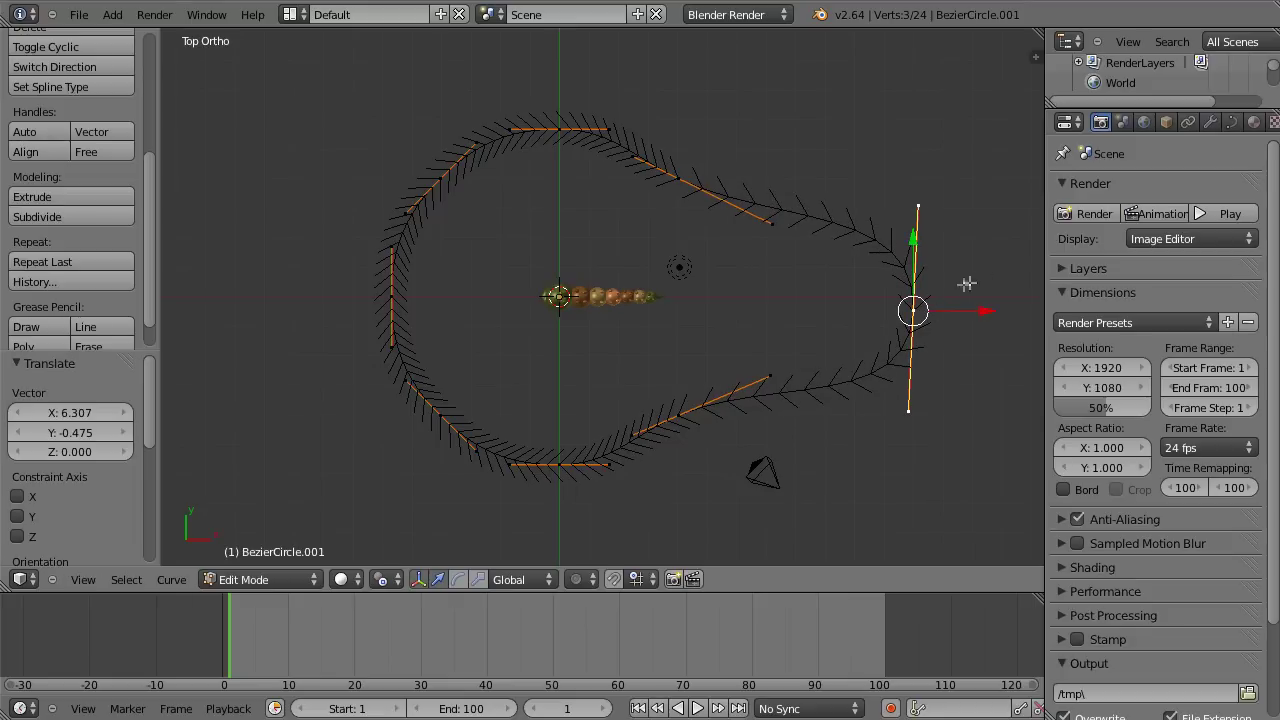
right_click(391, 297)
key(g)
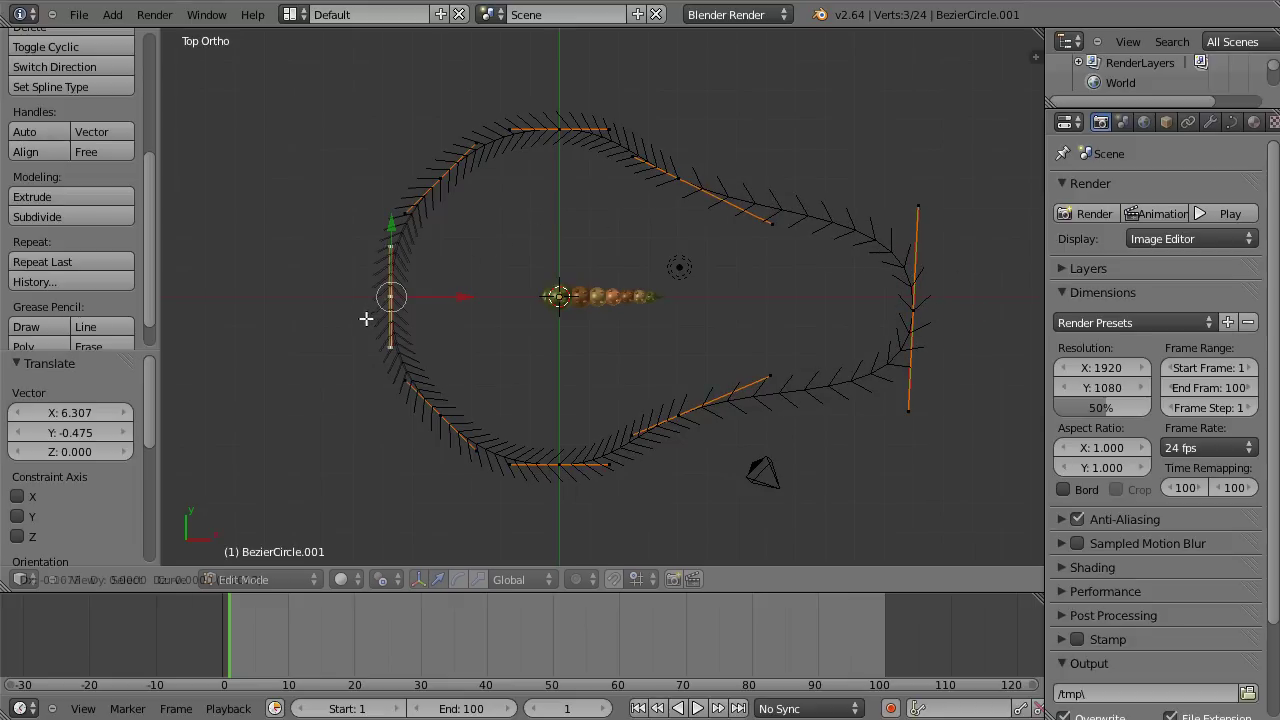
click(294, 316)
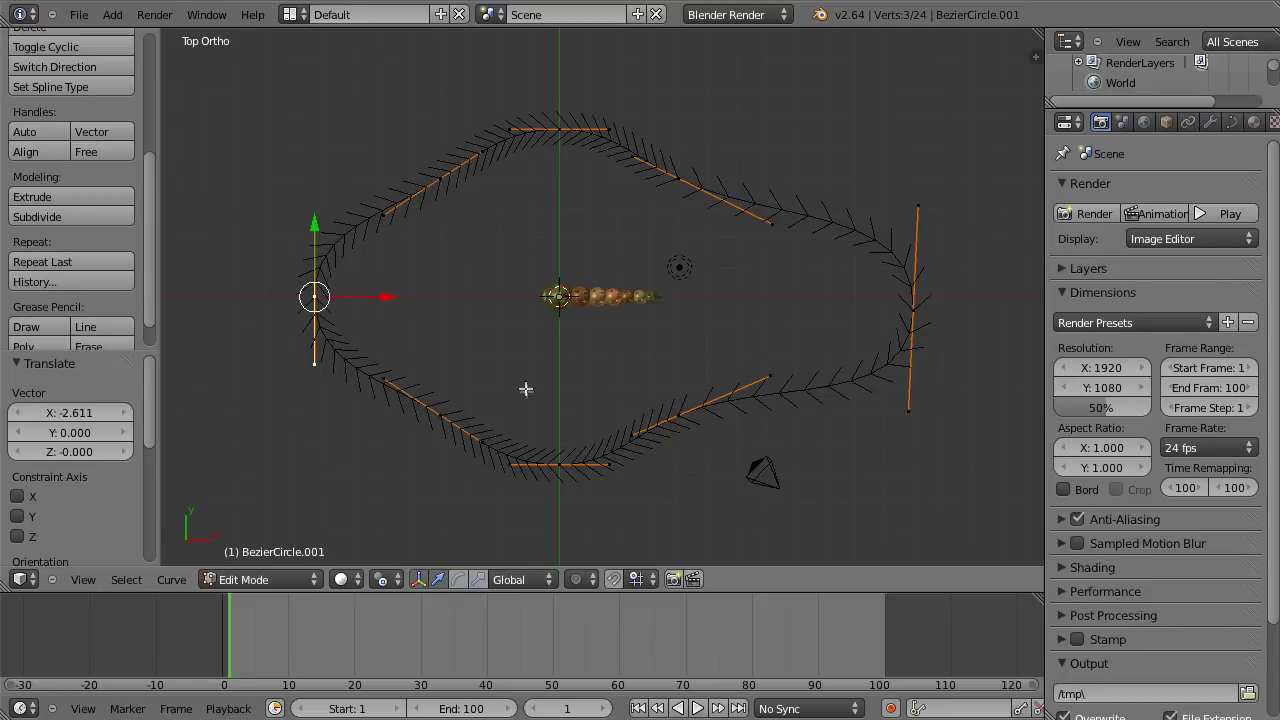
In front view, raise the left control point to Z 1.051.
key(KP_1)
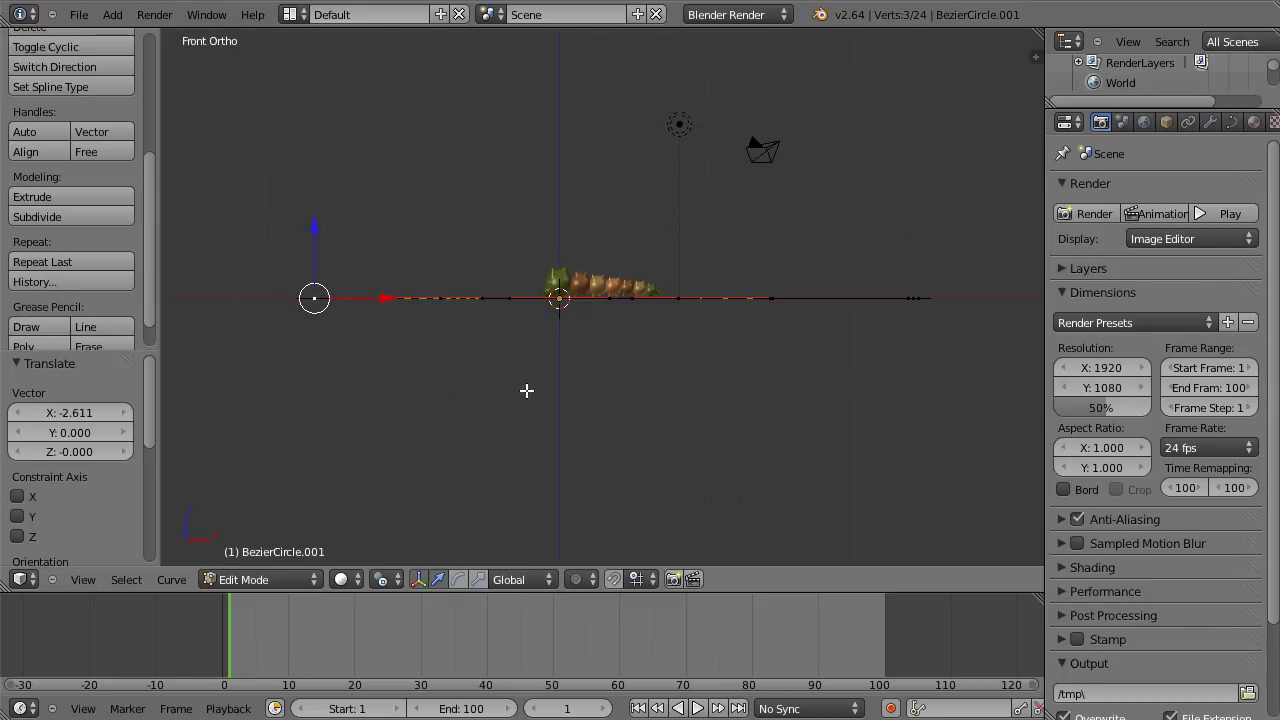
key(KP_7)
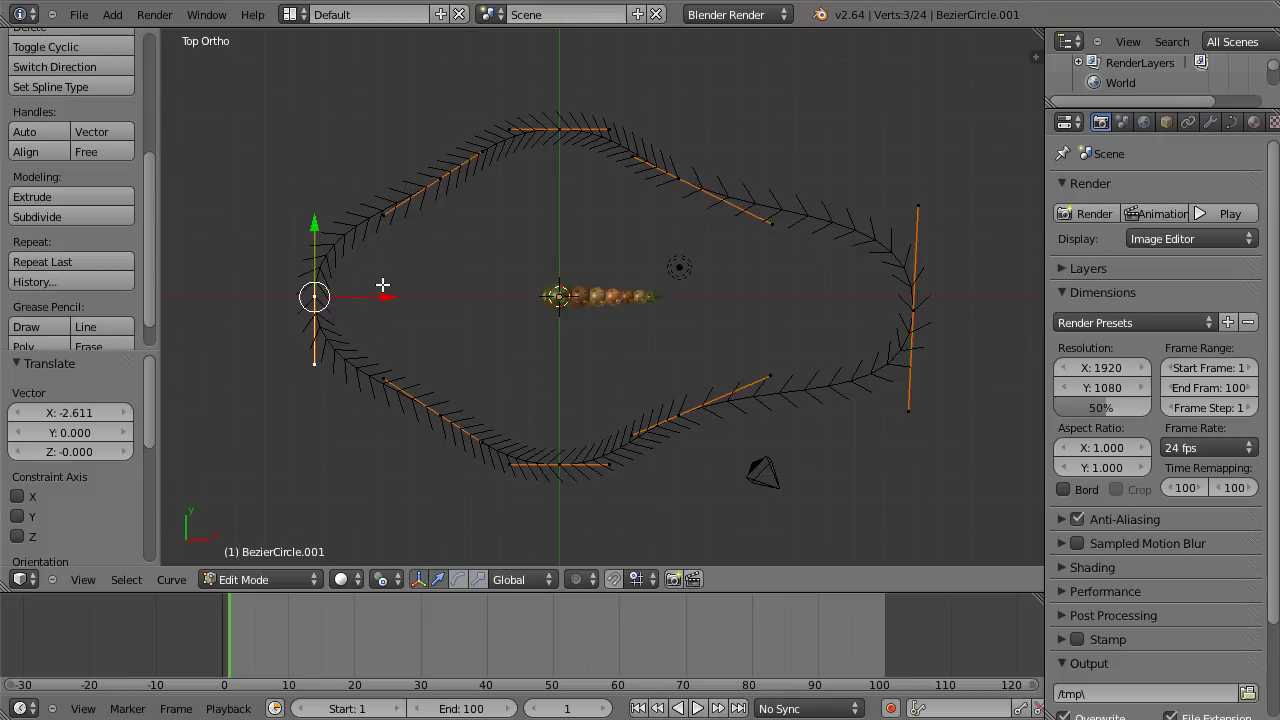
key(KP_1)
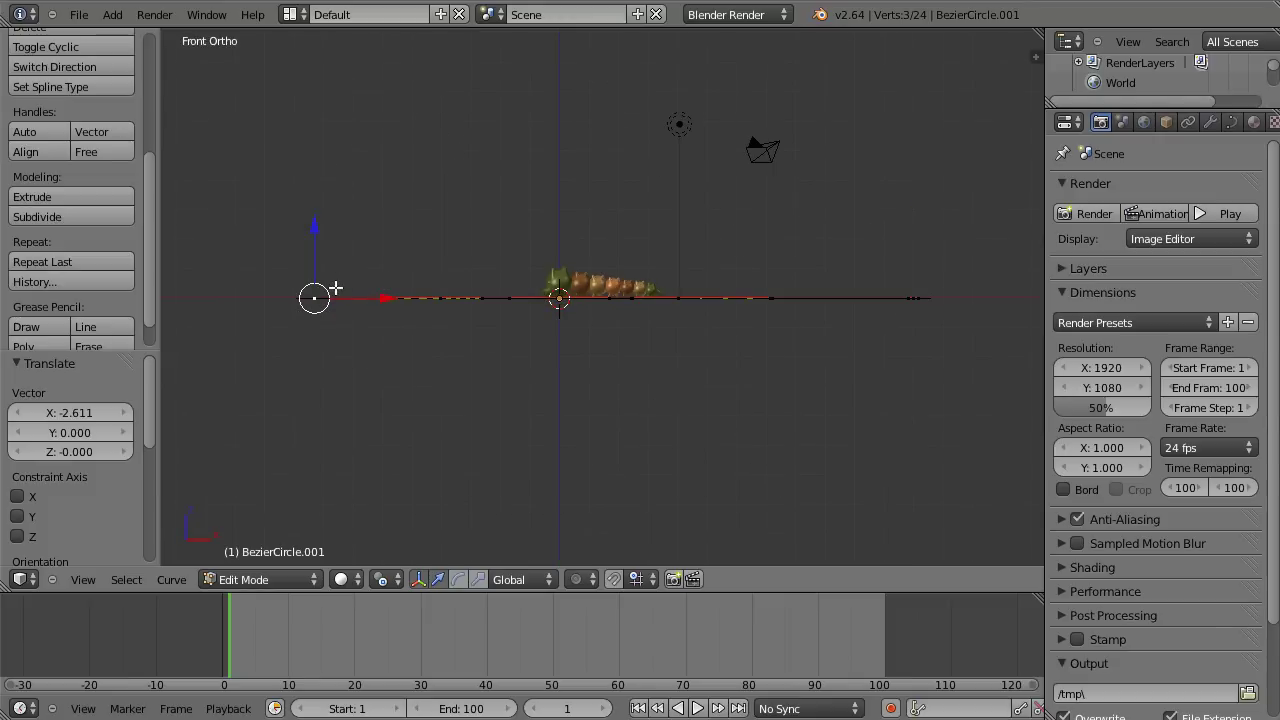
key(g)
key(z)
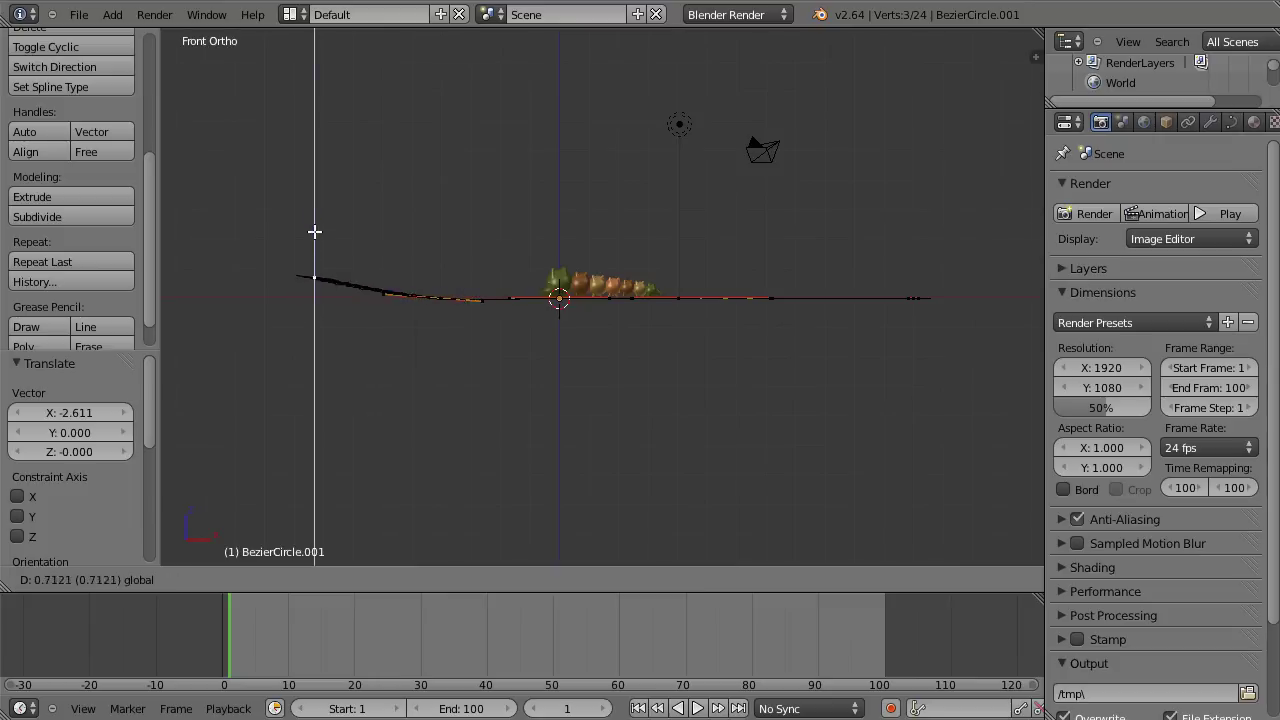
click(314, 222)
Lift the lower-right point to Z 0.906, lower the top point to Z -1.246, then exit edit mode.
mouse_move(559, 260)
middle_down()
mouse_move(608, 434)
mouse_move(657, 429)
middle_up()
right_click(689, 306)
key(g)
key(z)
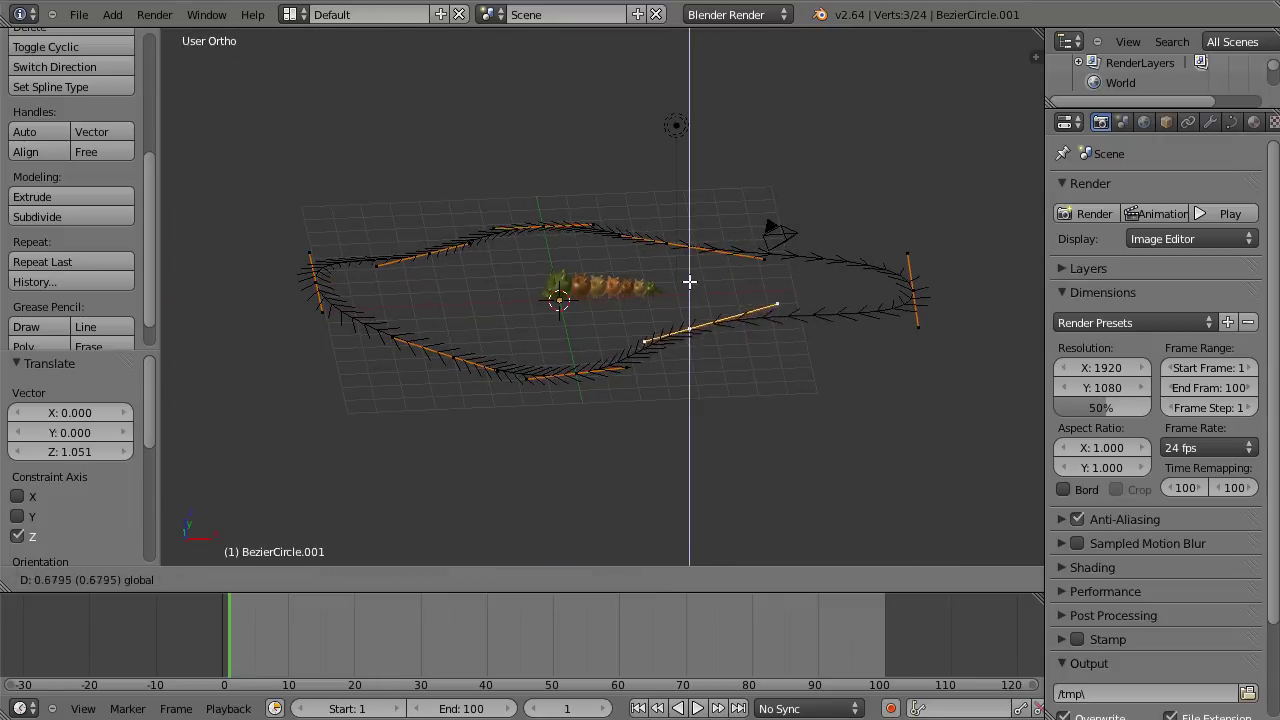
click(689, 278)
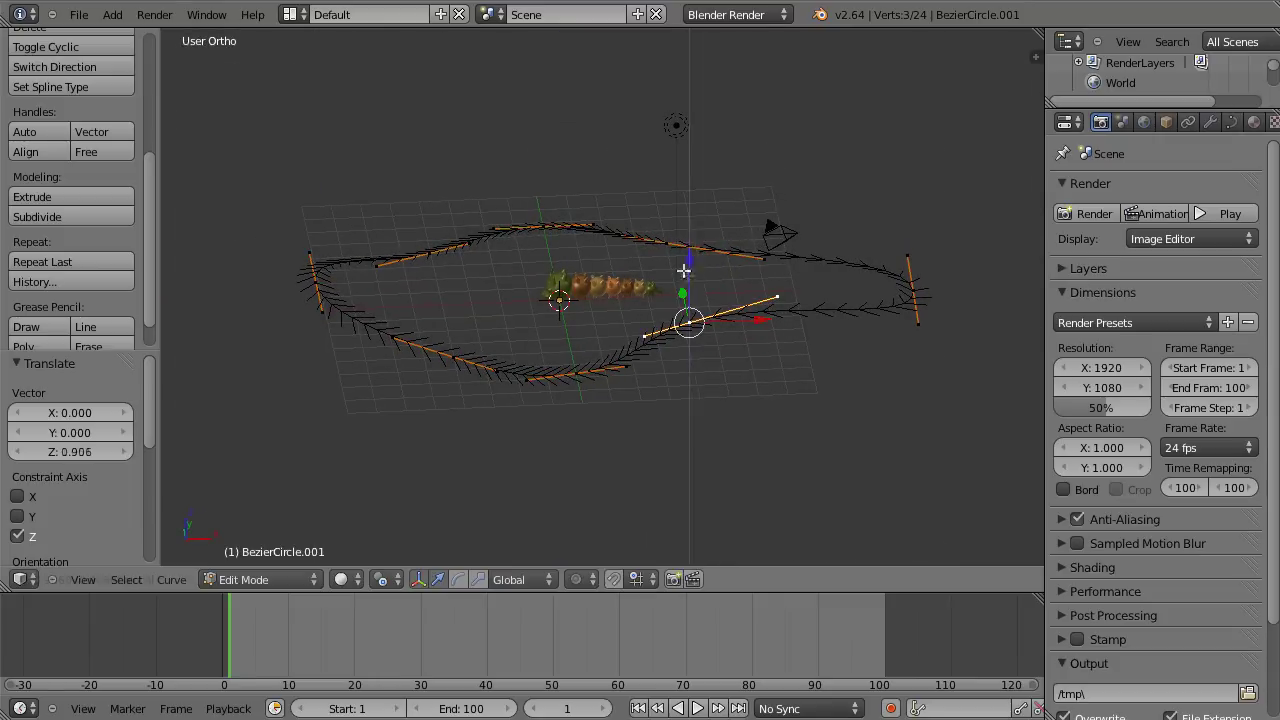
right_click(543, 224)
key(g)
key(z)
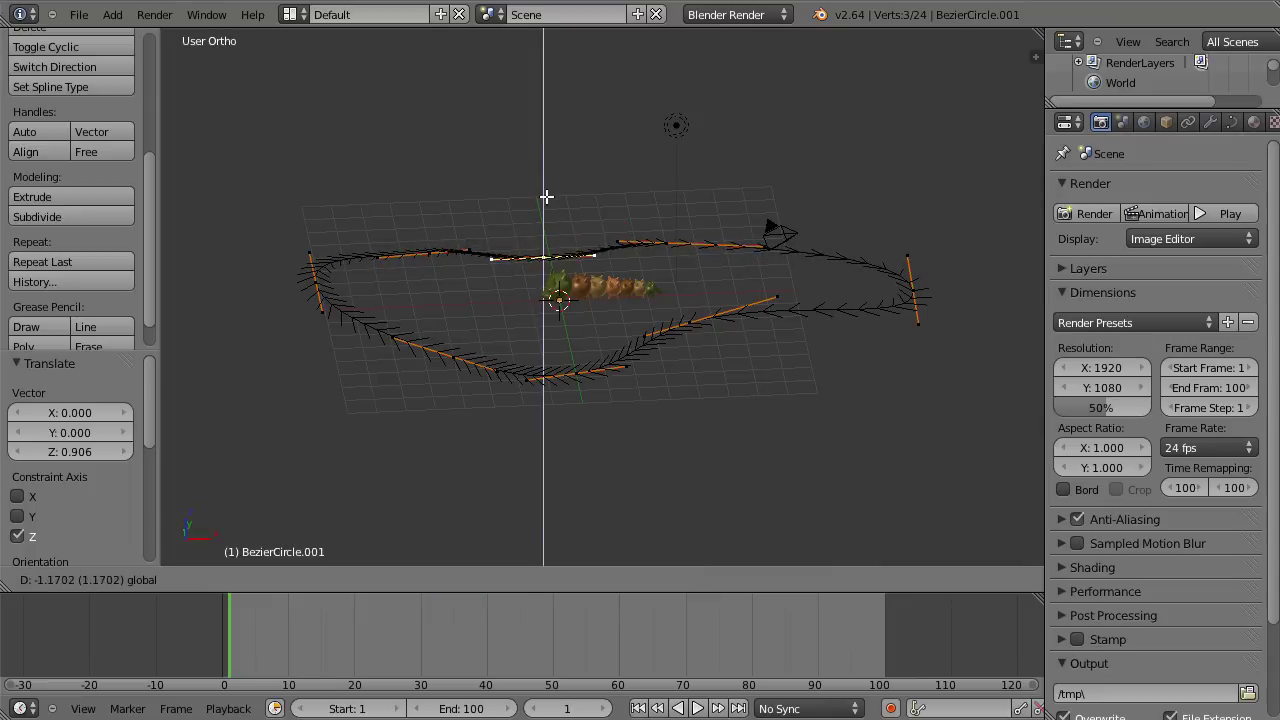
click(546, 200)
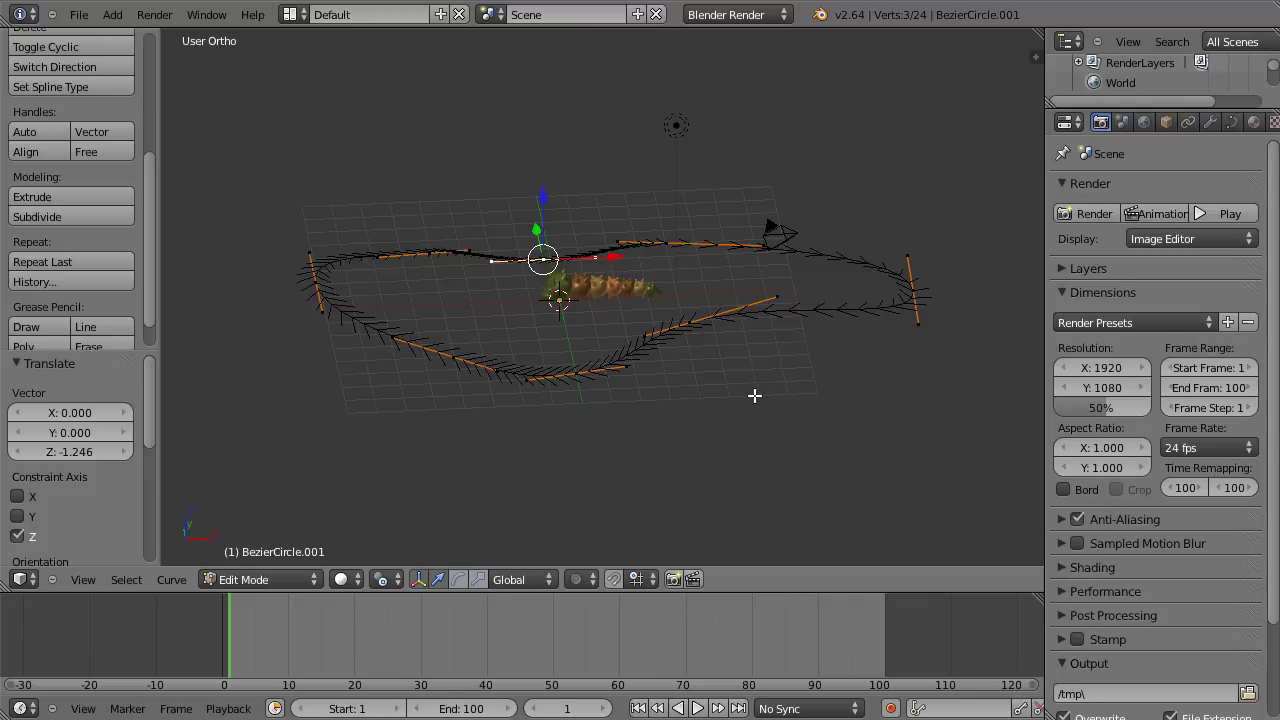
key(Tab)
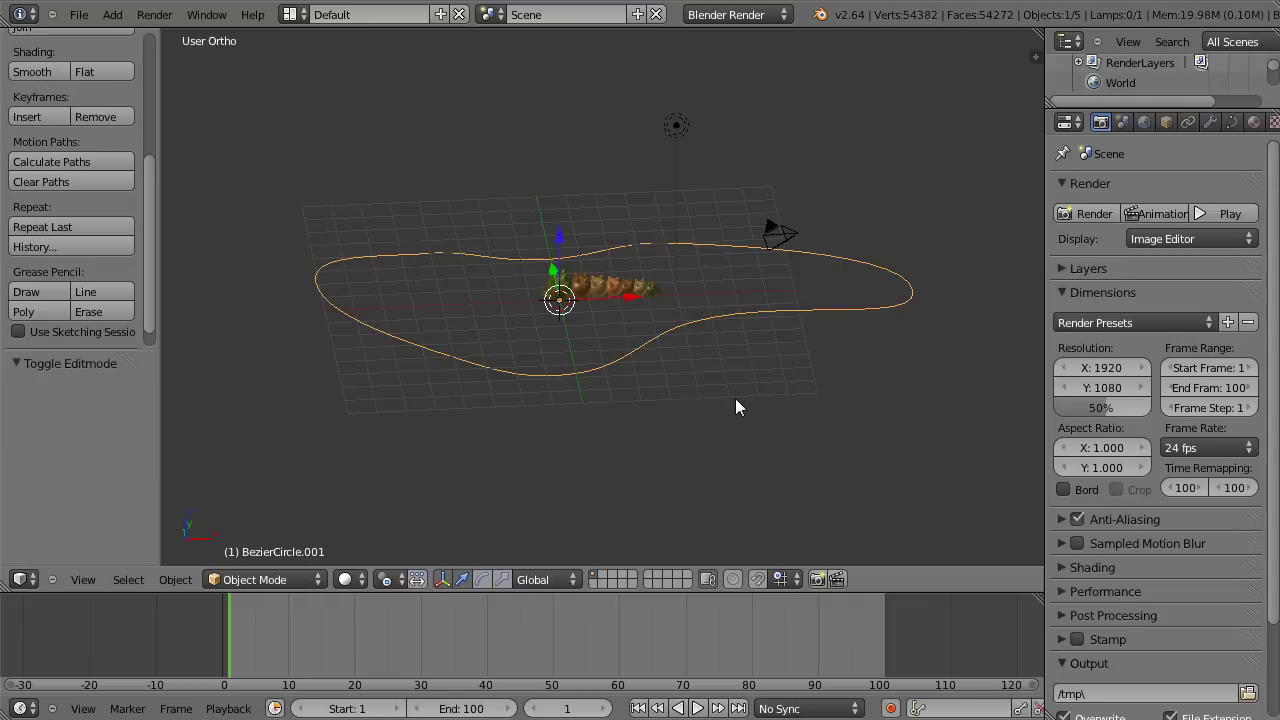
mouse_move(675, 372)
middle_down()
mouse_move(654, 466)
mouse_move(668, 470)
middle_up()
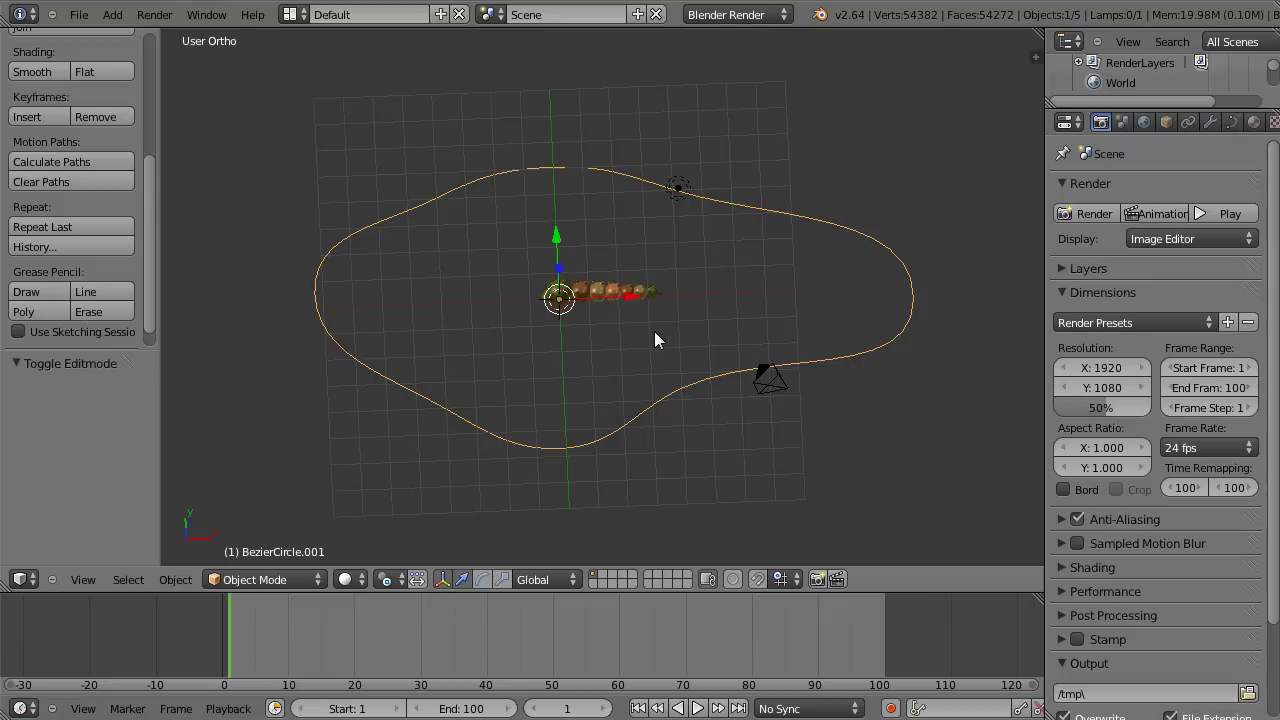
Give the sphere chain a Curve modifier using BezierCircle.001 as its curve object.
right_click(601, 290)
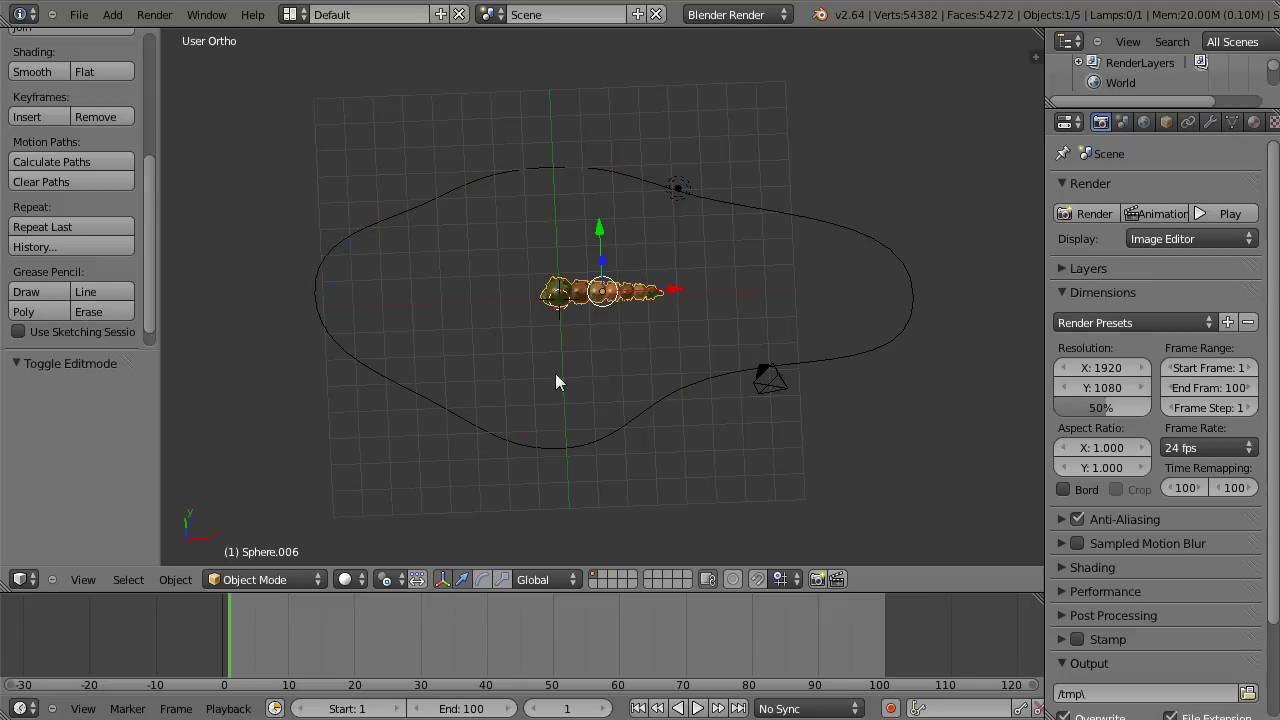
click(1210, 121)
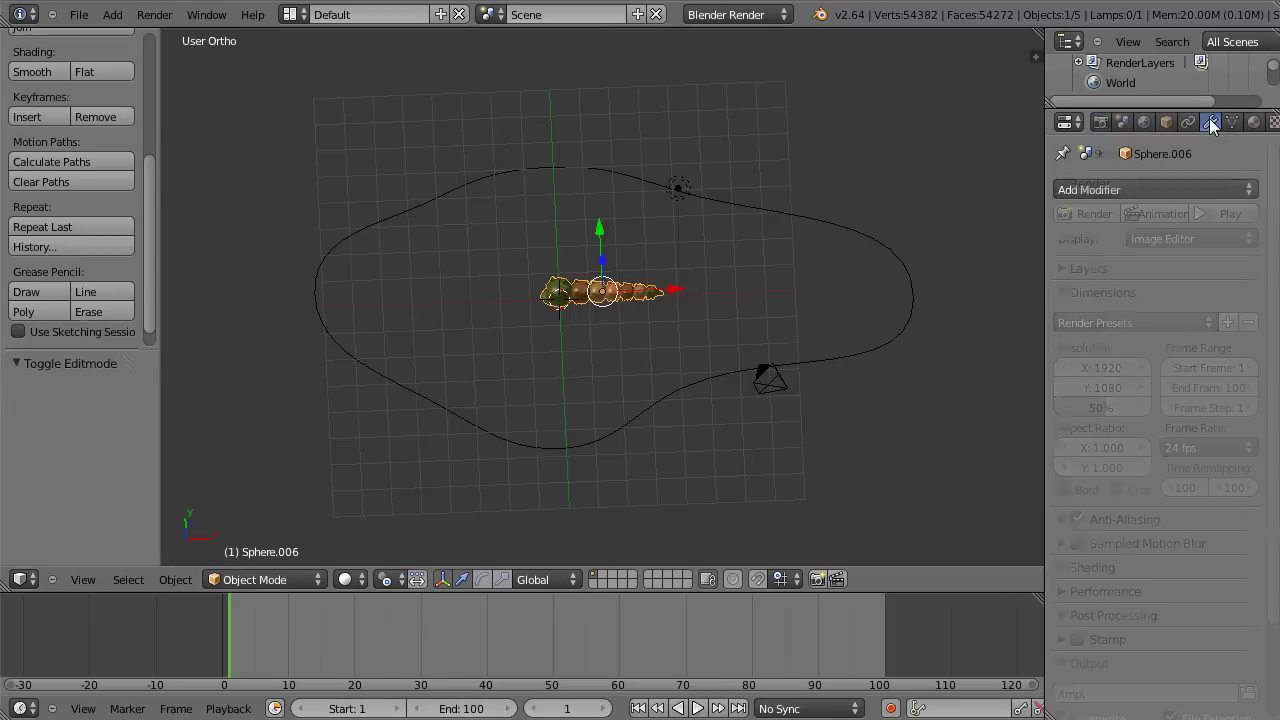
click(1144, 190)
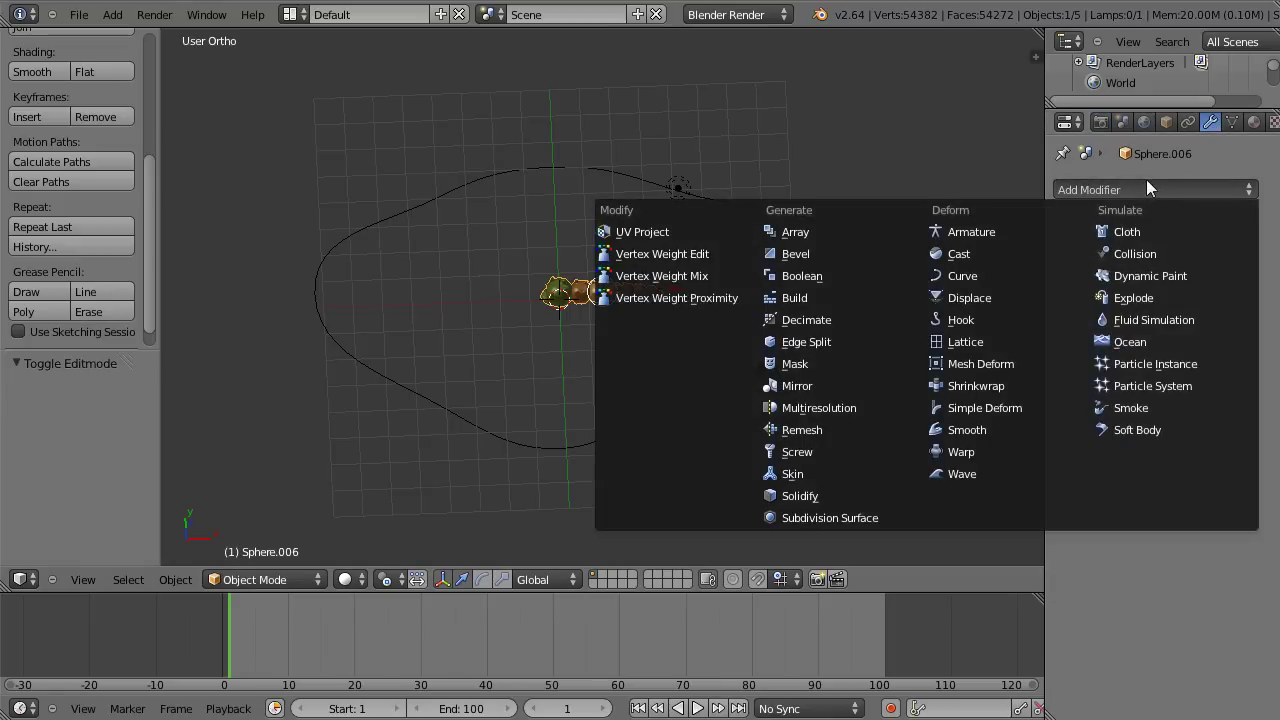
click(962, 278)
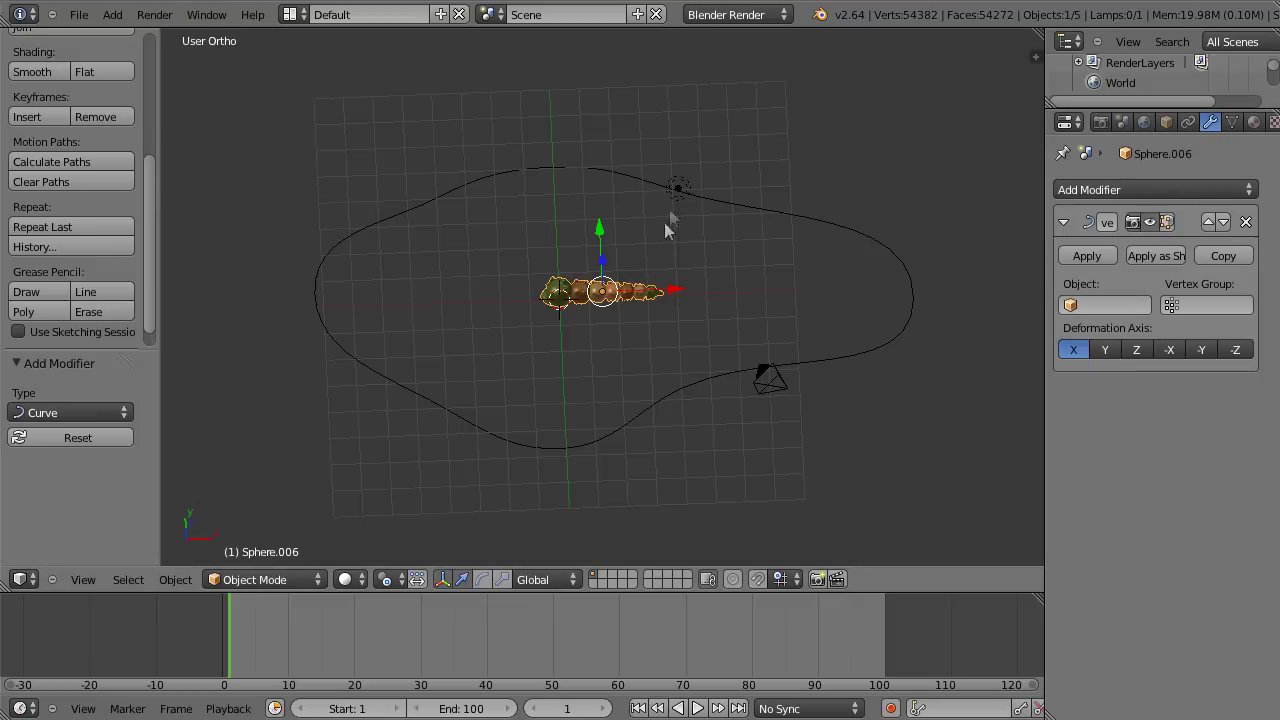
click(1106, 304)
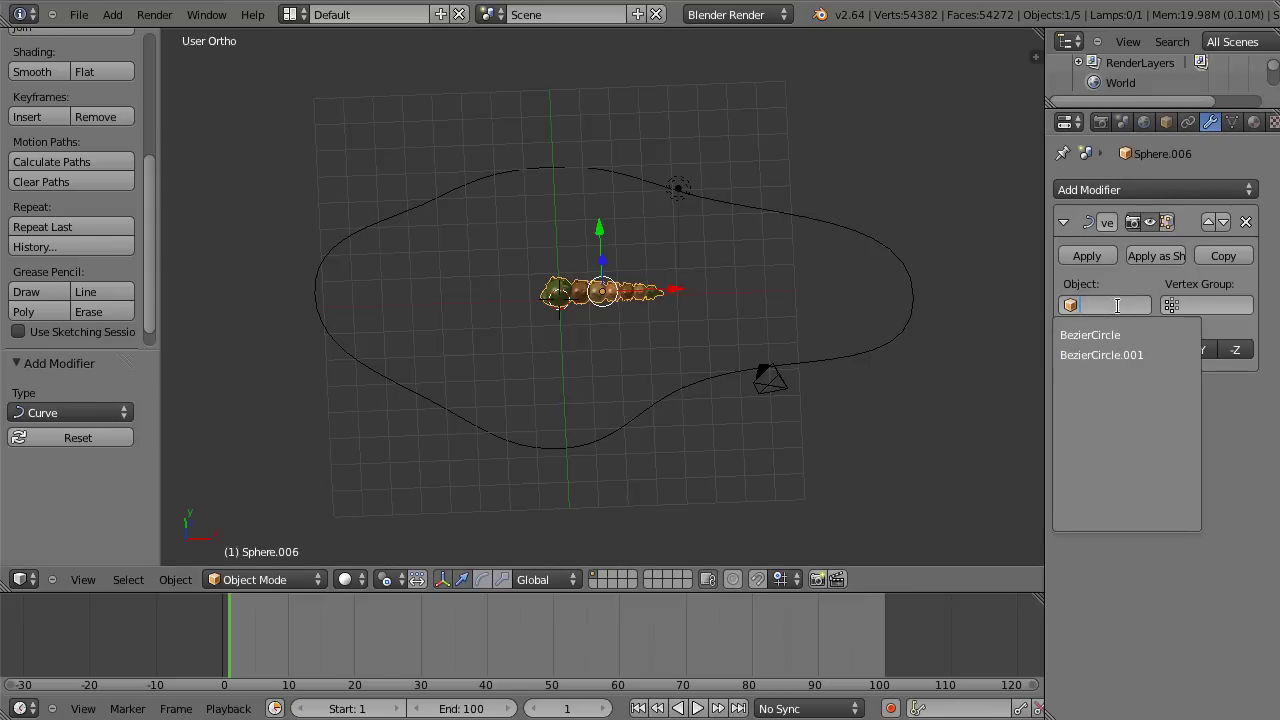
click(1112, 355)
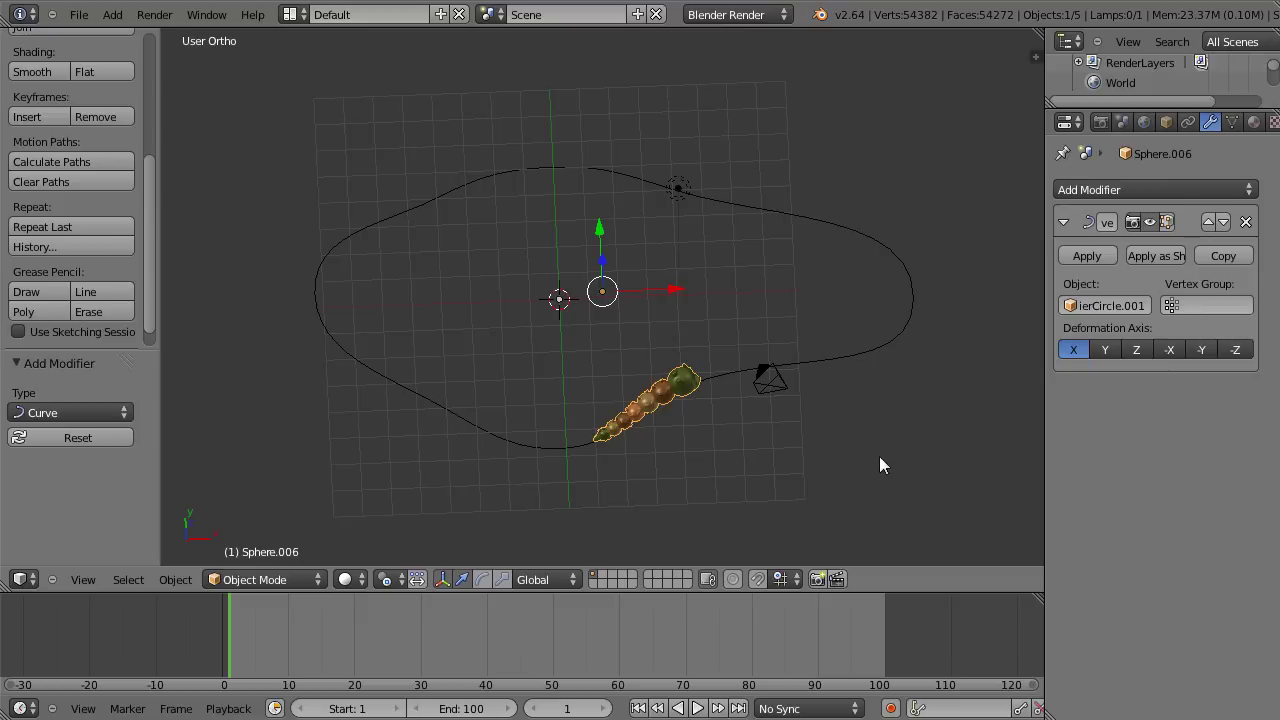
In front view, insert a Location keyframe on the creature at frame 1.
key(KP_1)
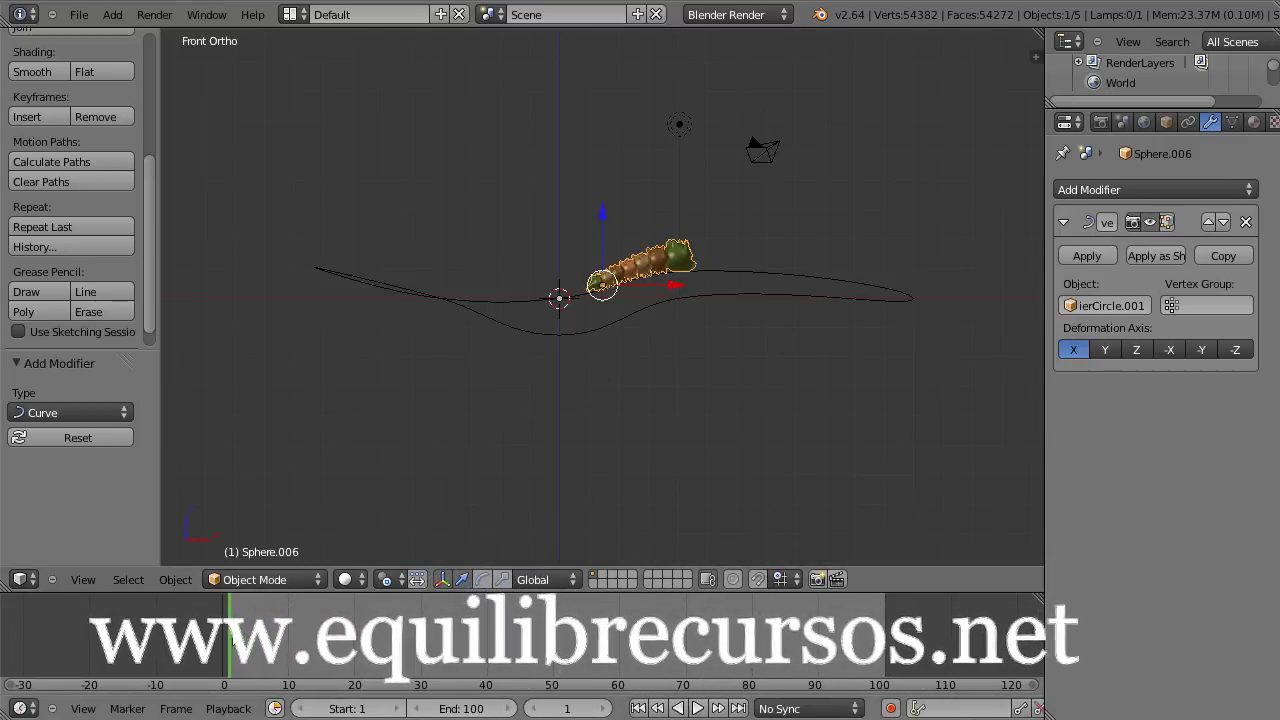
key(i)
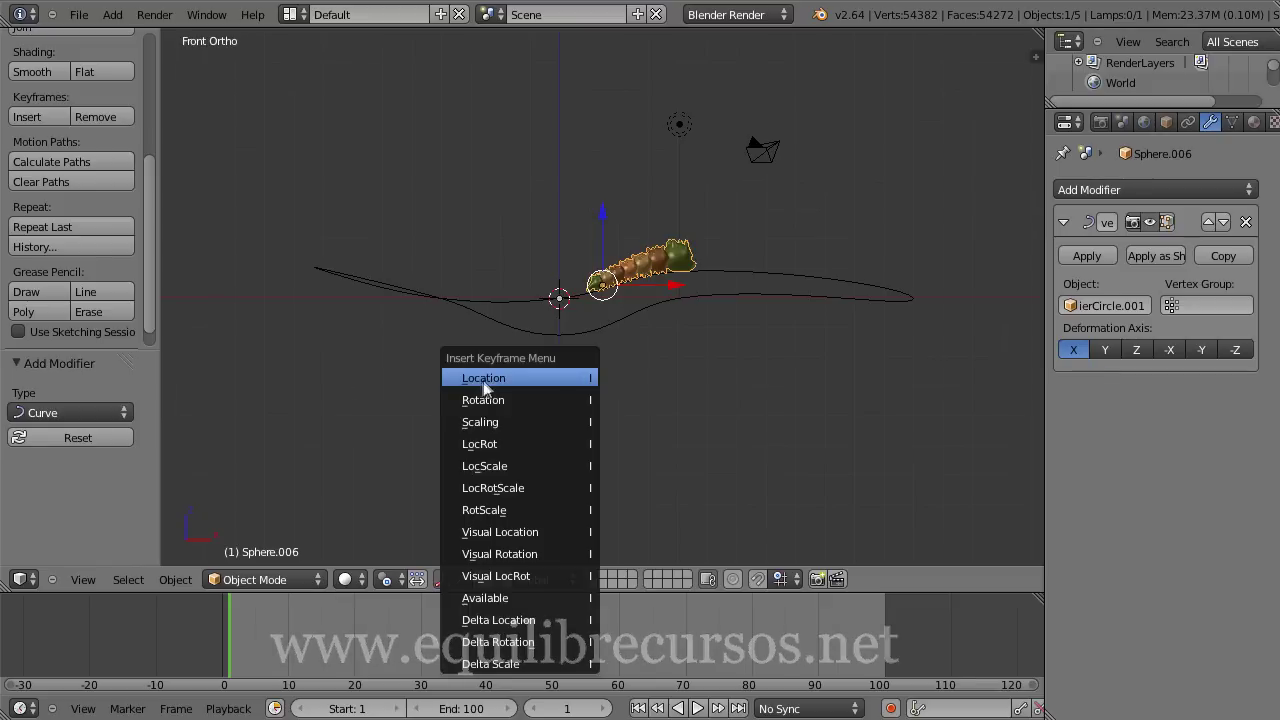
click(491, 466)
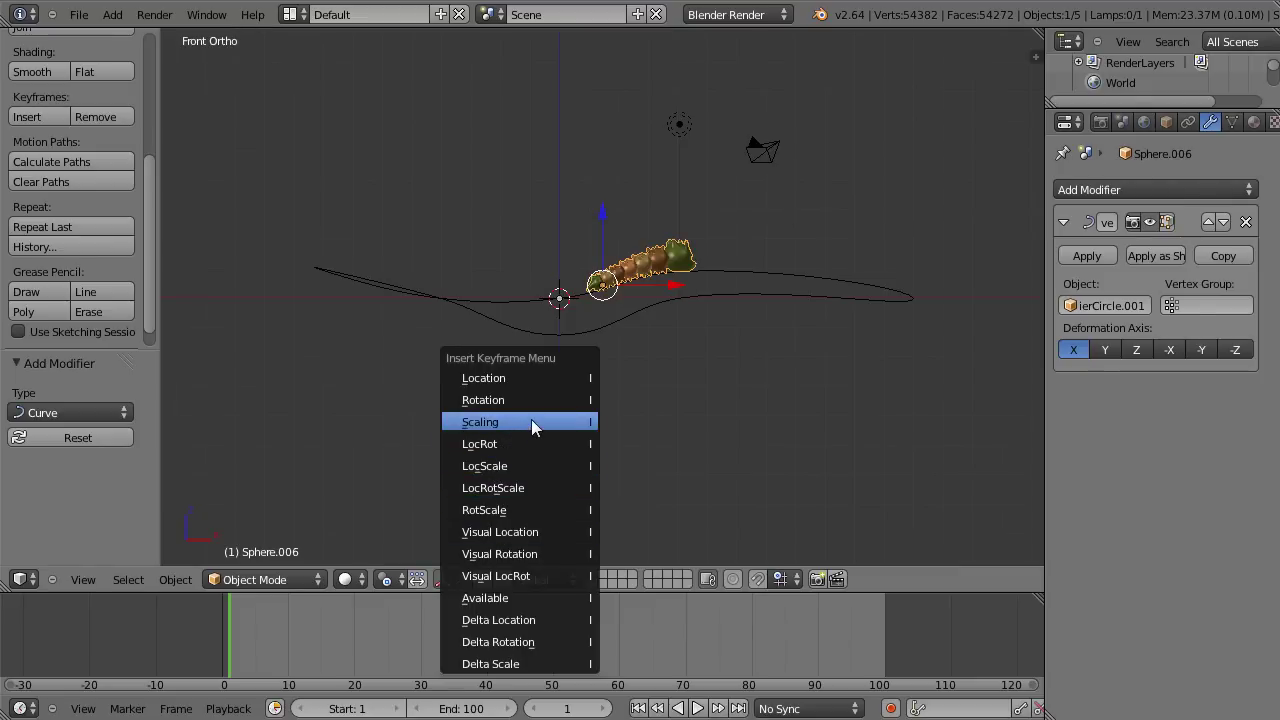
click(496, 378)
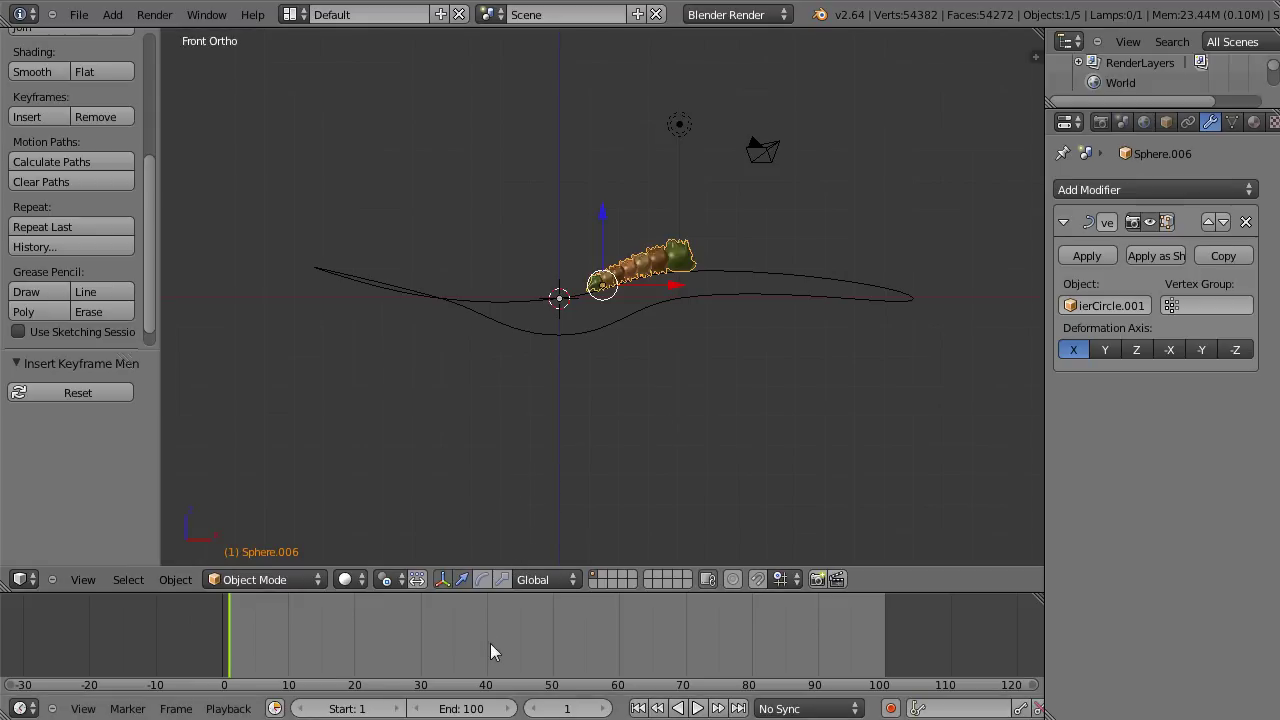
At frame 50, move the creature -22.046 along X and key its location.
click(552, 644)
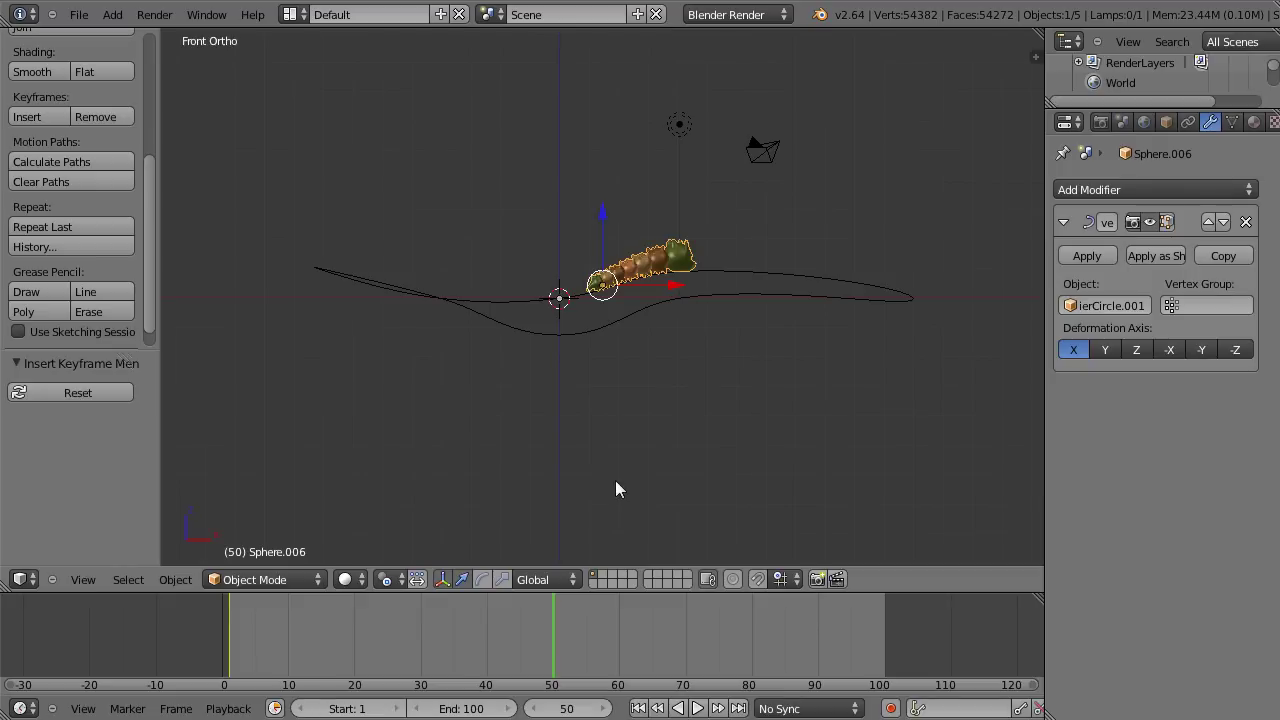
mouse_move(600, 453)
middle_down()
mouse_move(606, 503)
mouse_move(614, 449)
mouse_move(605, 508)
mouse_move(635, 476)
middle_up()
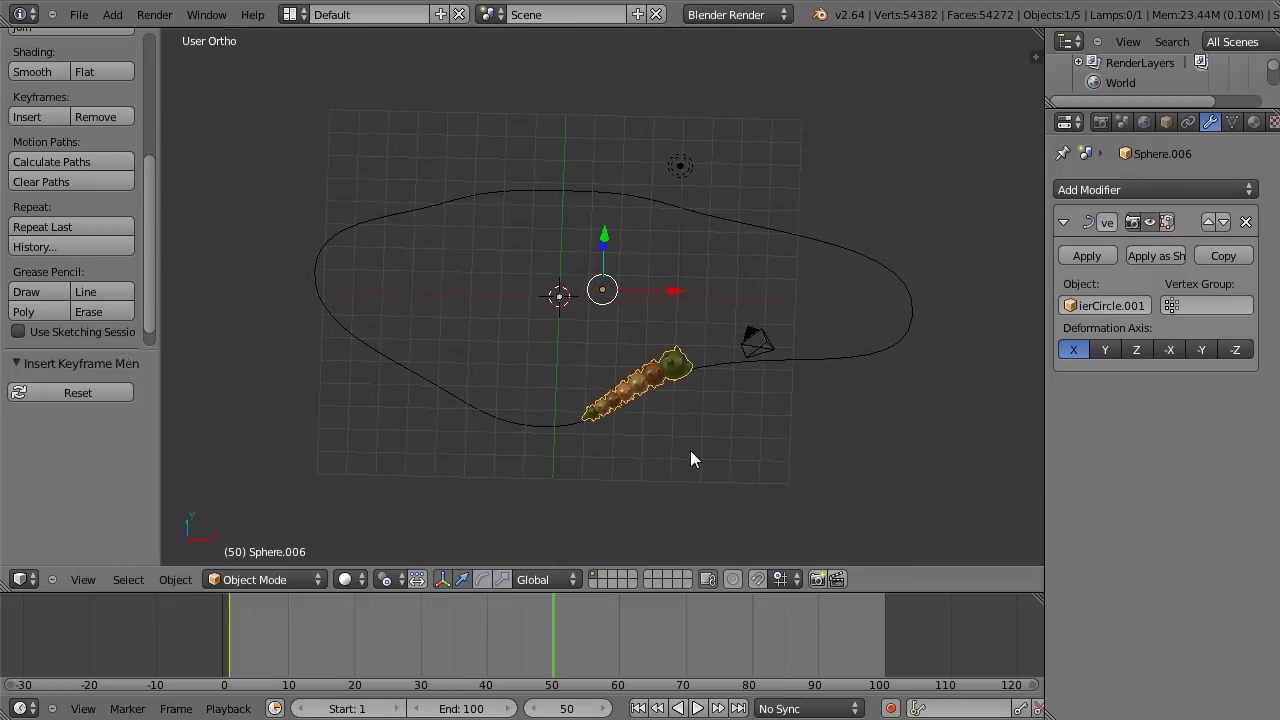
scroll(690, 452, down, 1)
scroll(690, 452, down, 2)
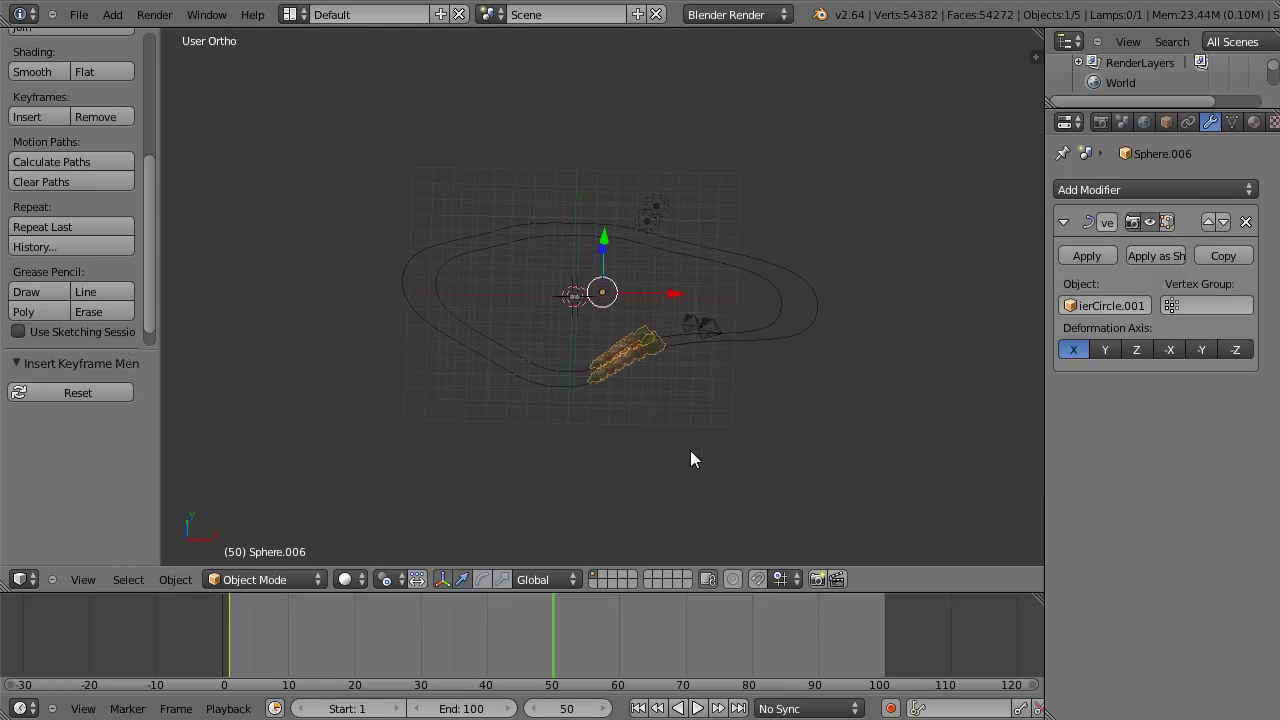
scroll(690, 452, down, 1)
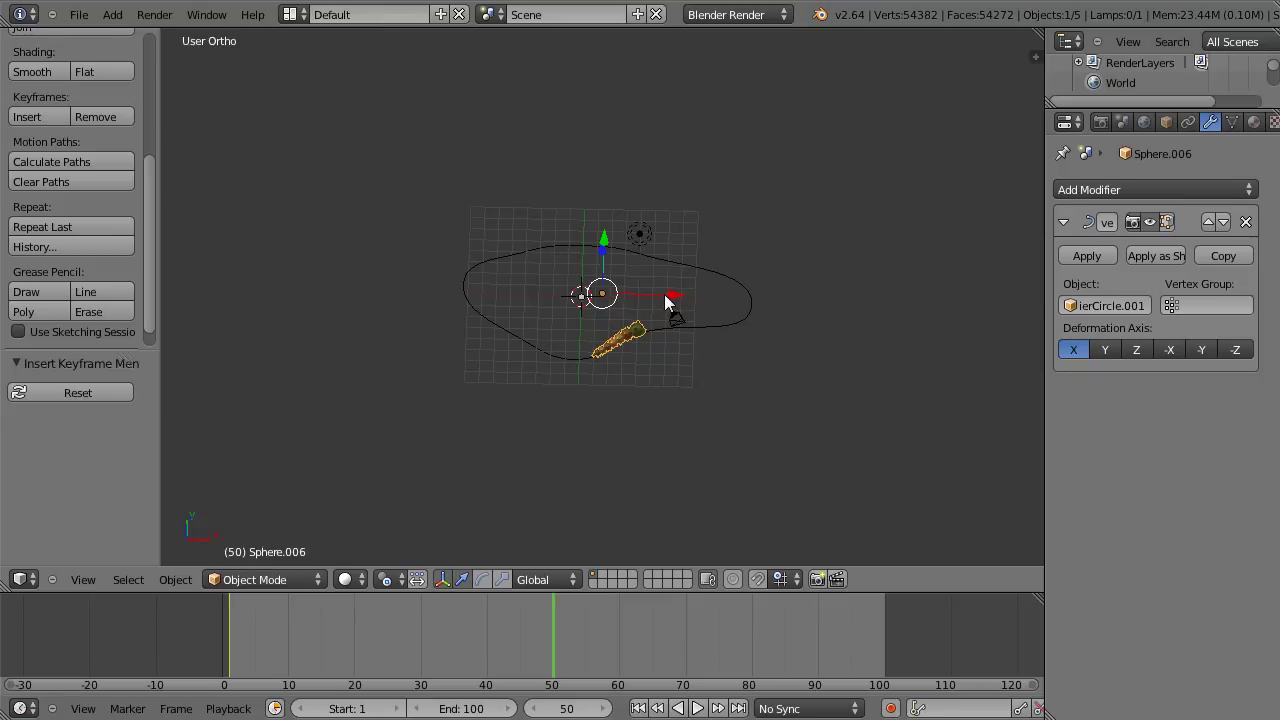
mouse_move(668, 302)
mouse_down()
mouse_move(515, 302)
mouse_move(353, 278)
mouse_move(352, 267)
mouse_up()
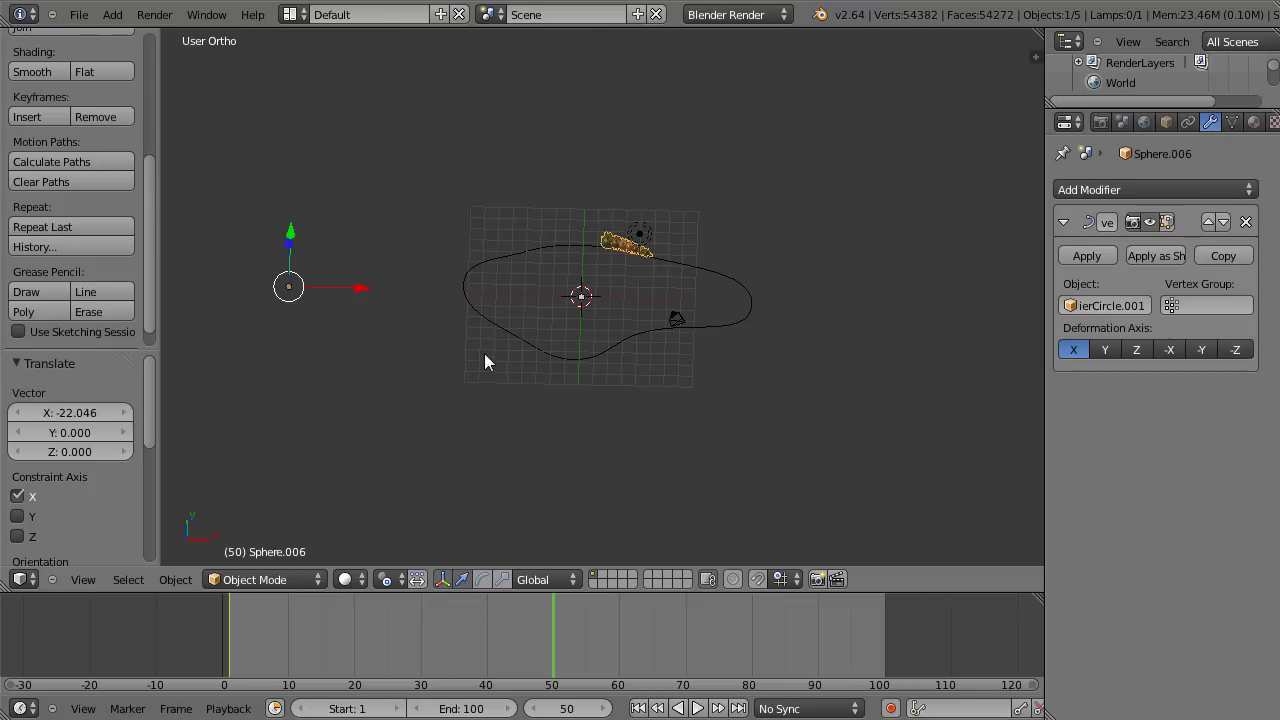
key(i)
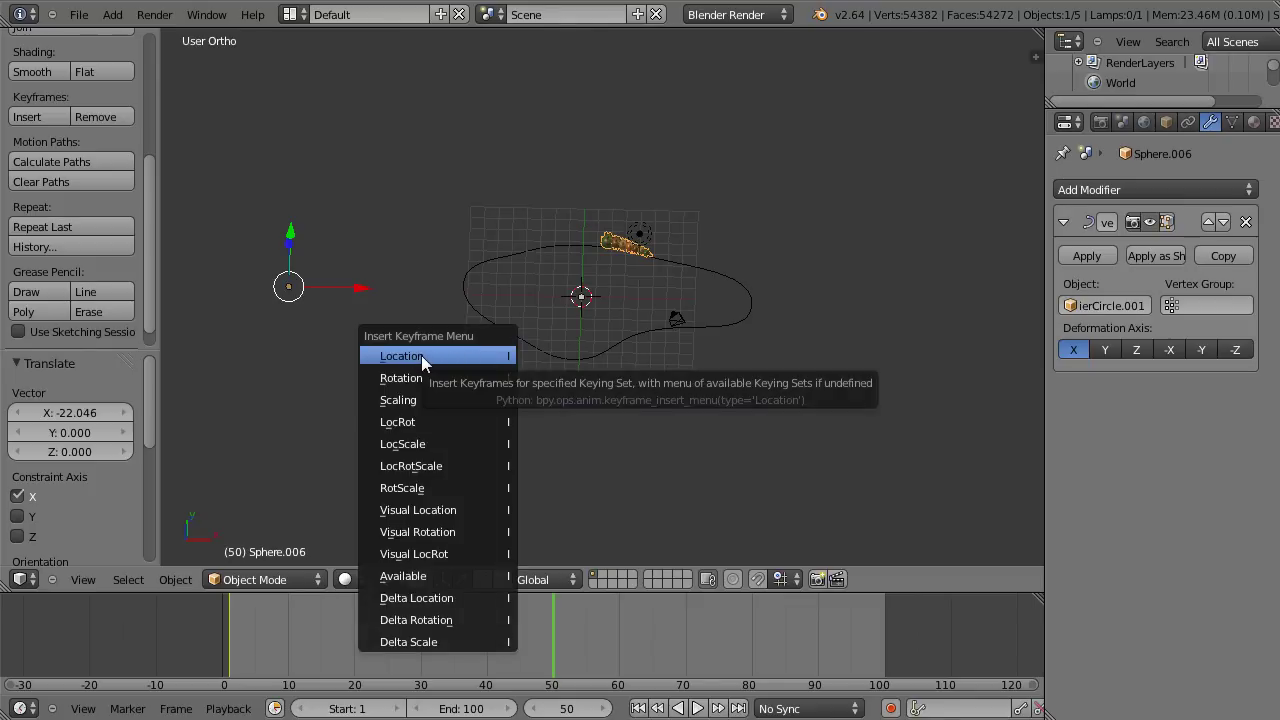
click(421, 356)
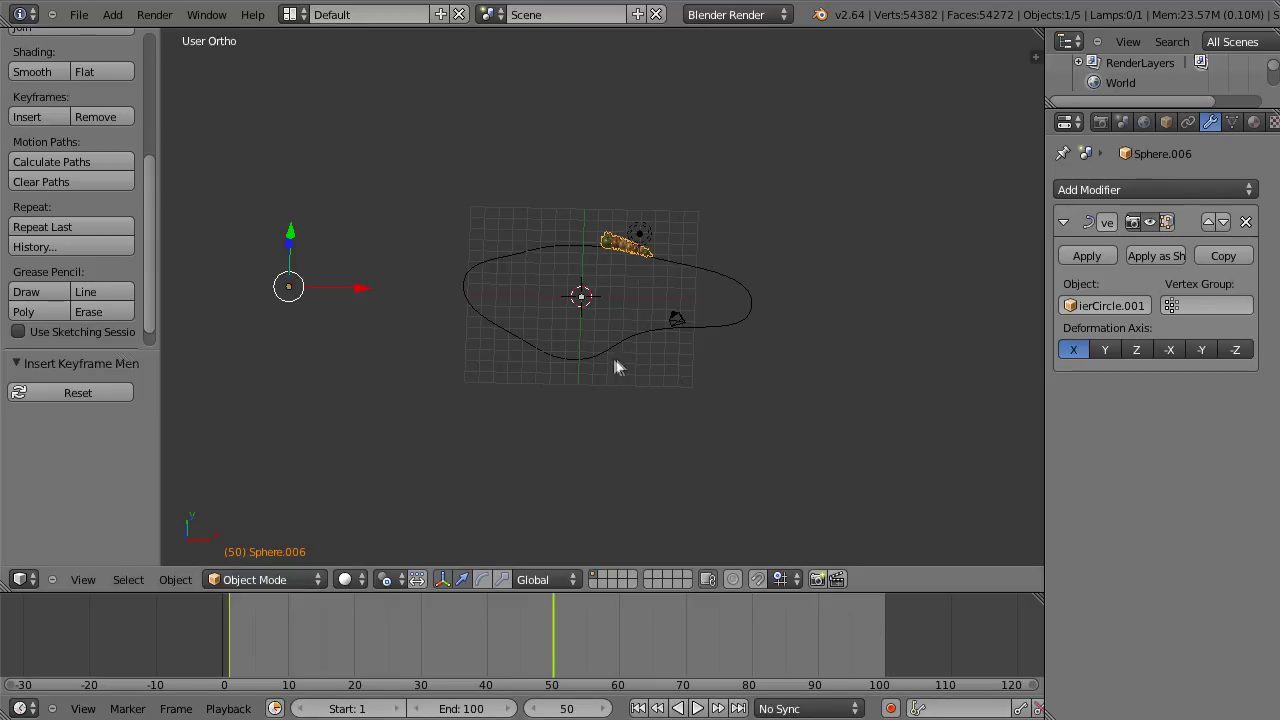
After checking frames 1 and 50, key the creature at X -43.95064 on frame 100 and show the transform panel.
click(229, 636)
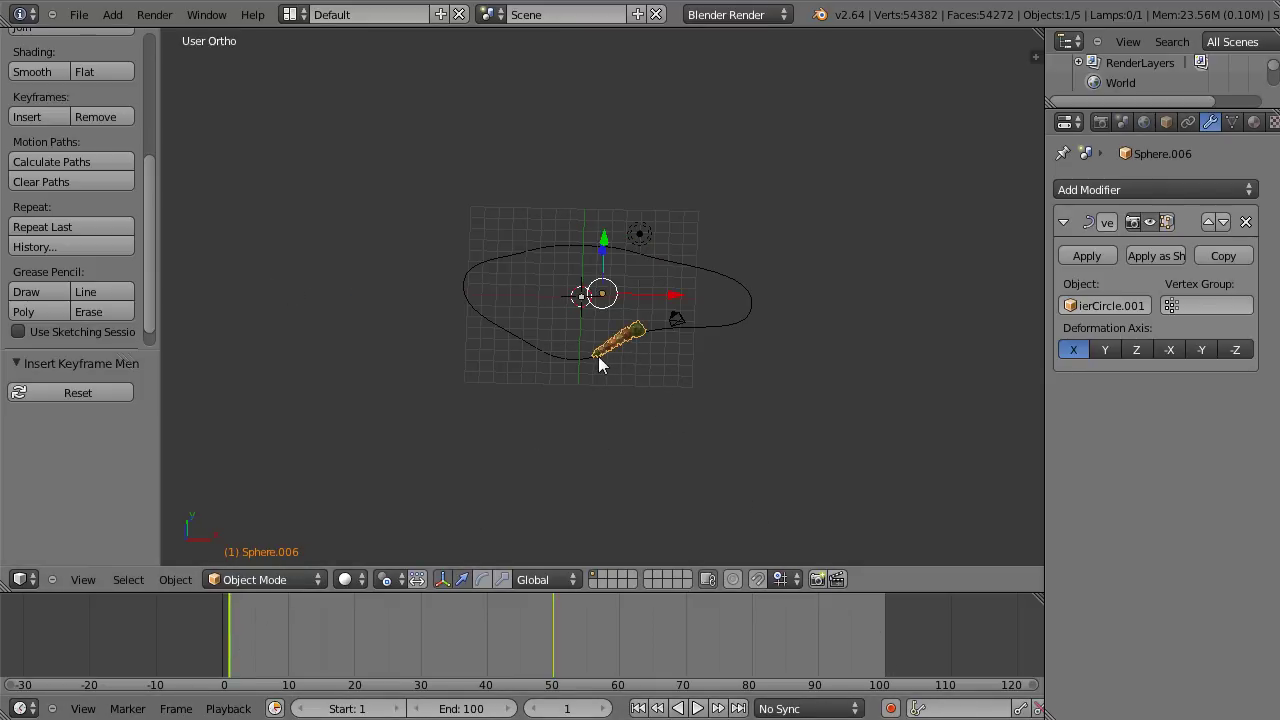
click(553, 637)
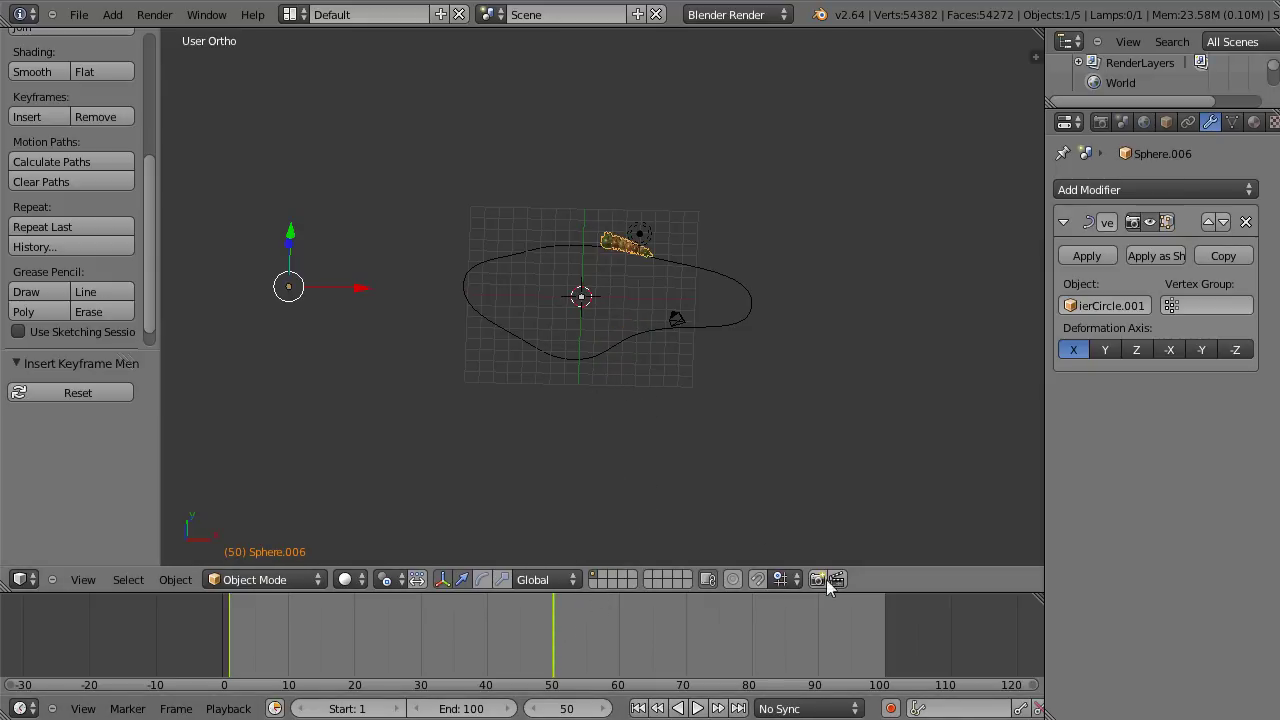
click(885, 648)
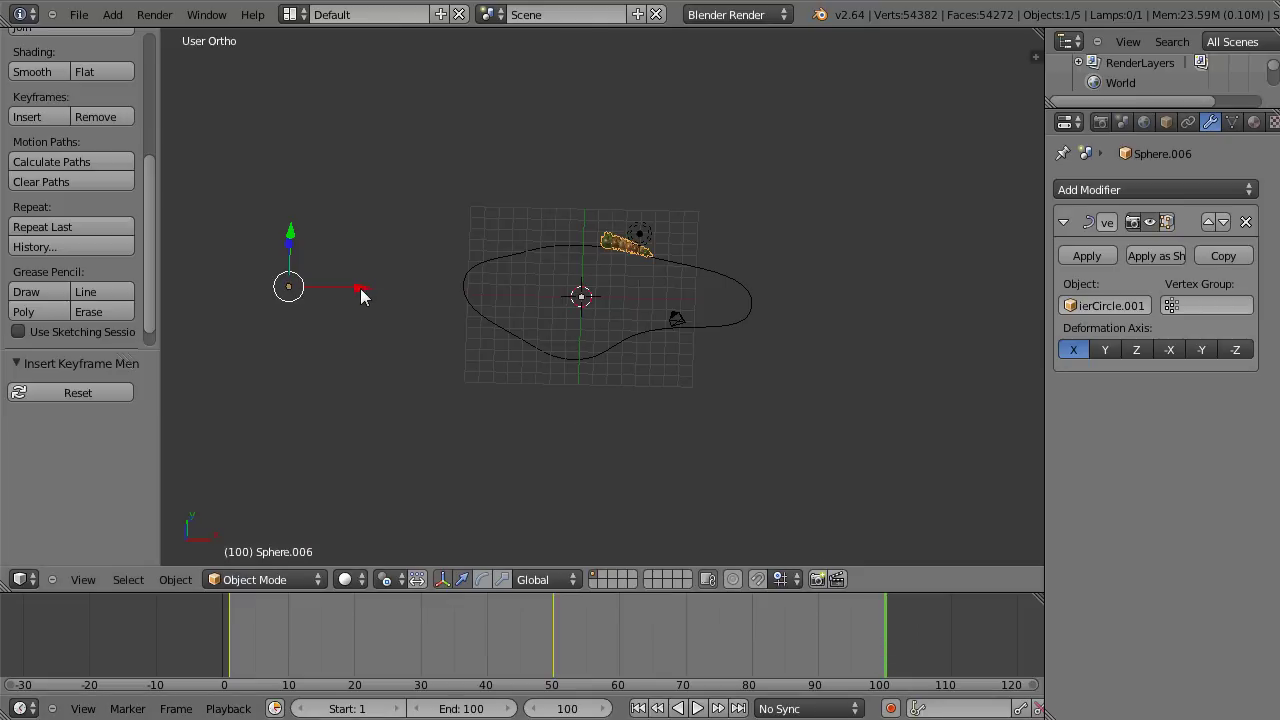
mouse_move(361, 293)
mouse_down()
mouse_move(220, 293)
mouse_move(95, 363)
mouse_move(23, 460)
mouse_up()
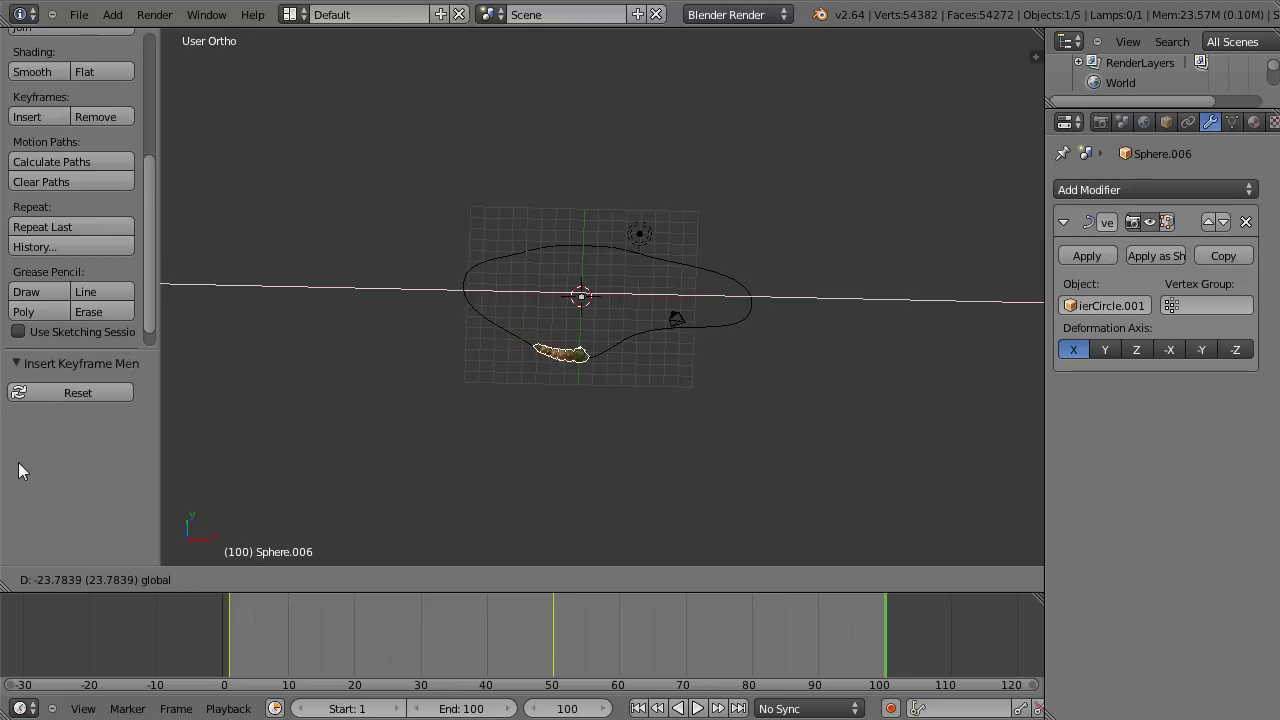
click(24, 459)
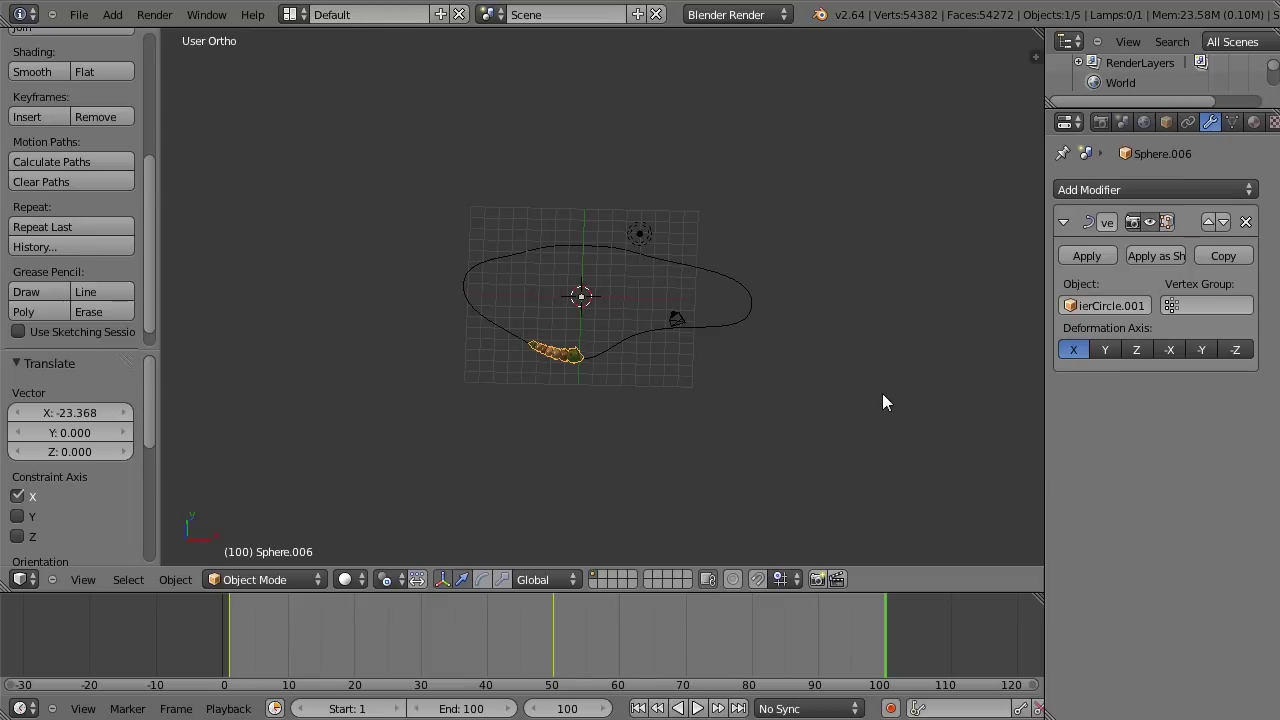
key(i)
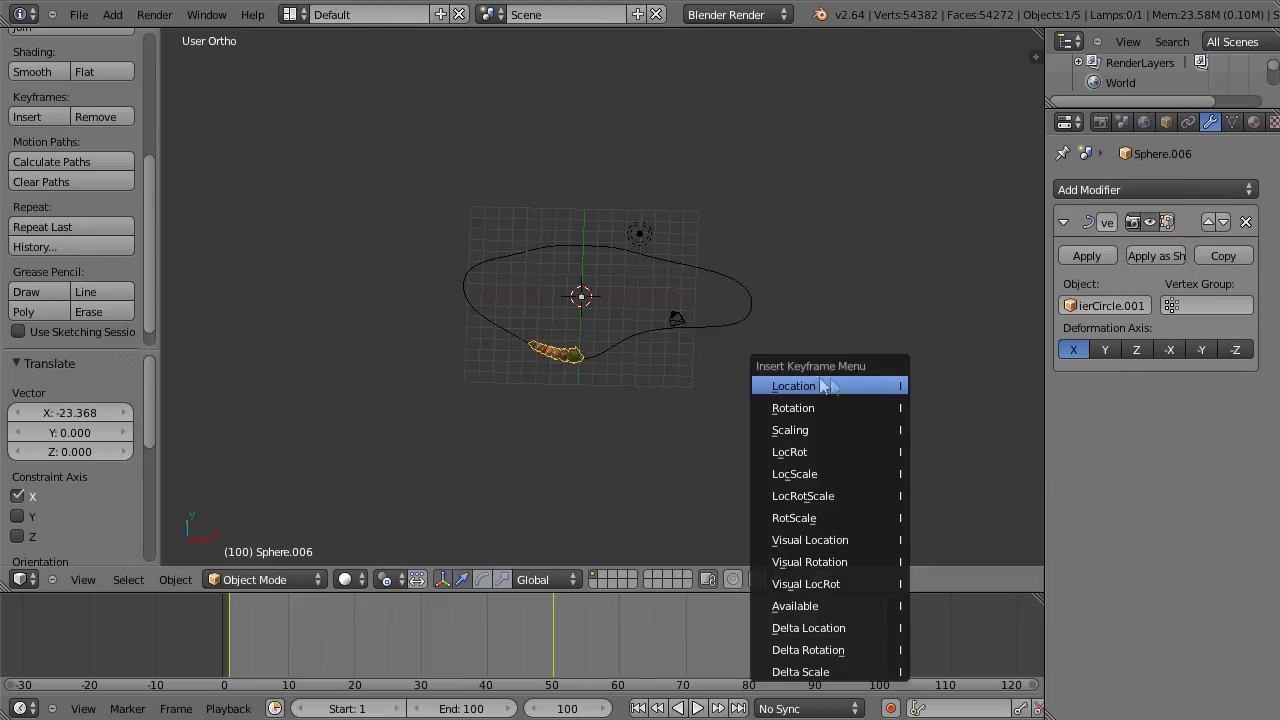
click(802, 388)
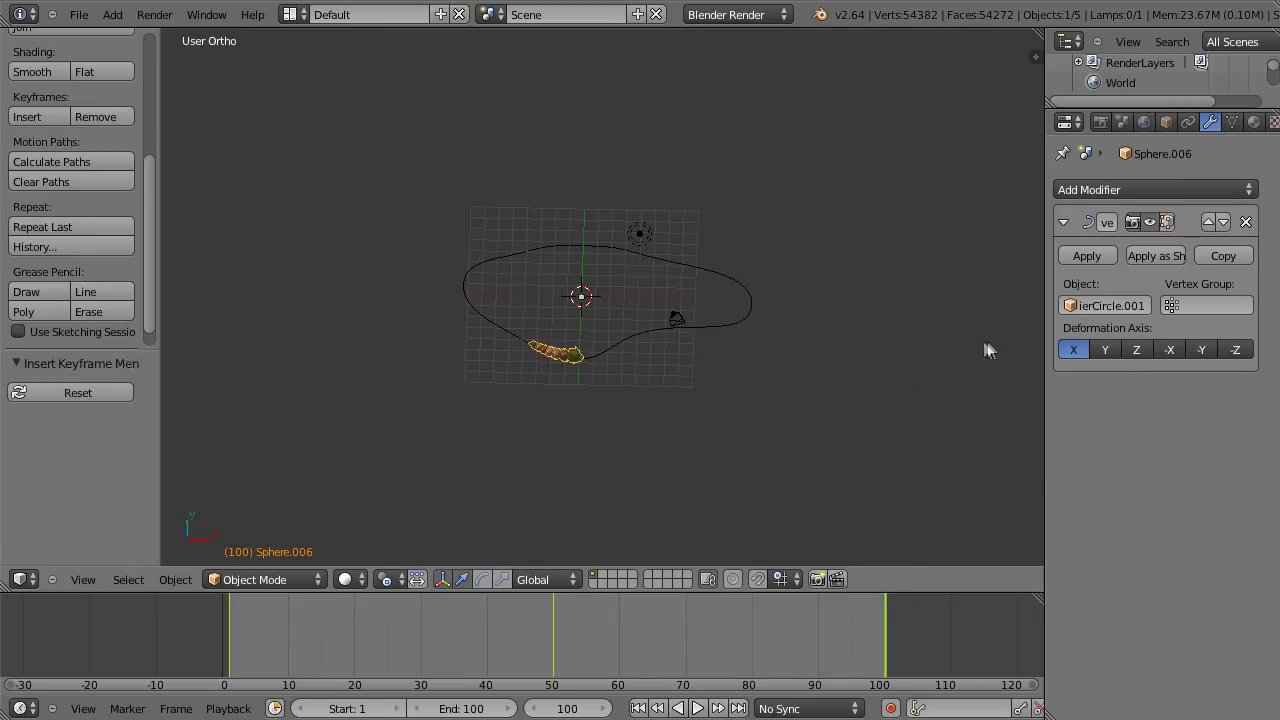
key(n)
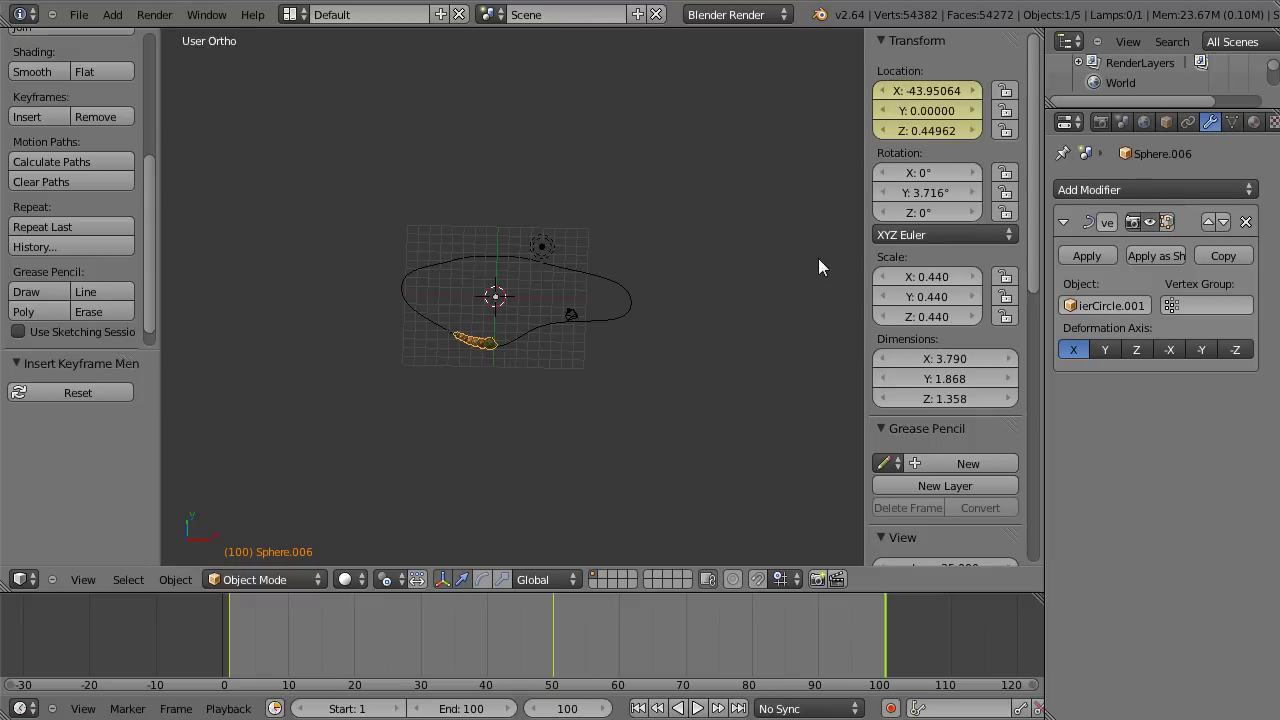
Hide the side panel, play the animation, and watch it in perspective from a lower angle.
key(n)
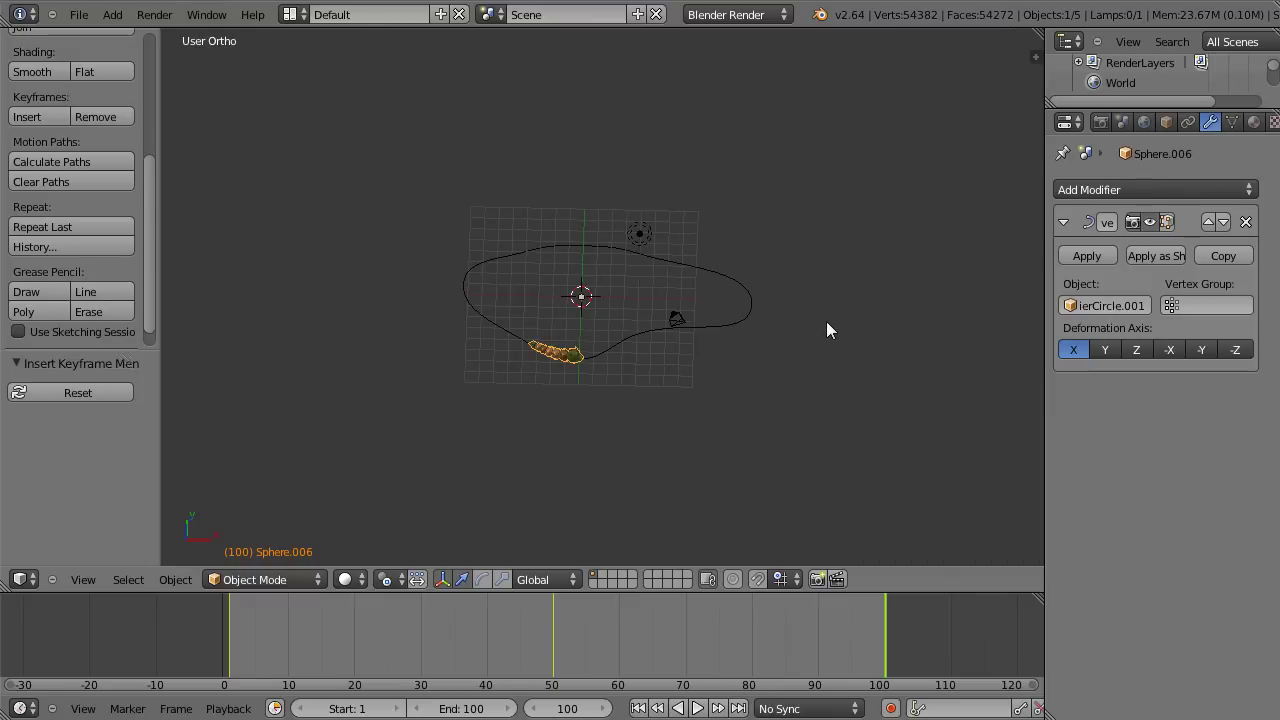
scroll(826, 321, up, 2)
scroll(826, 321, up, 2)
scroll(826, 321, up, 2)
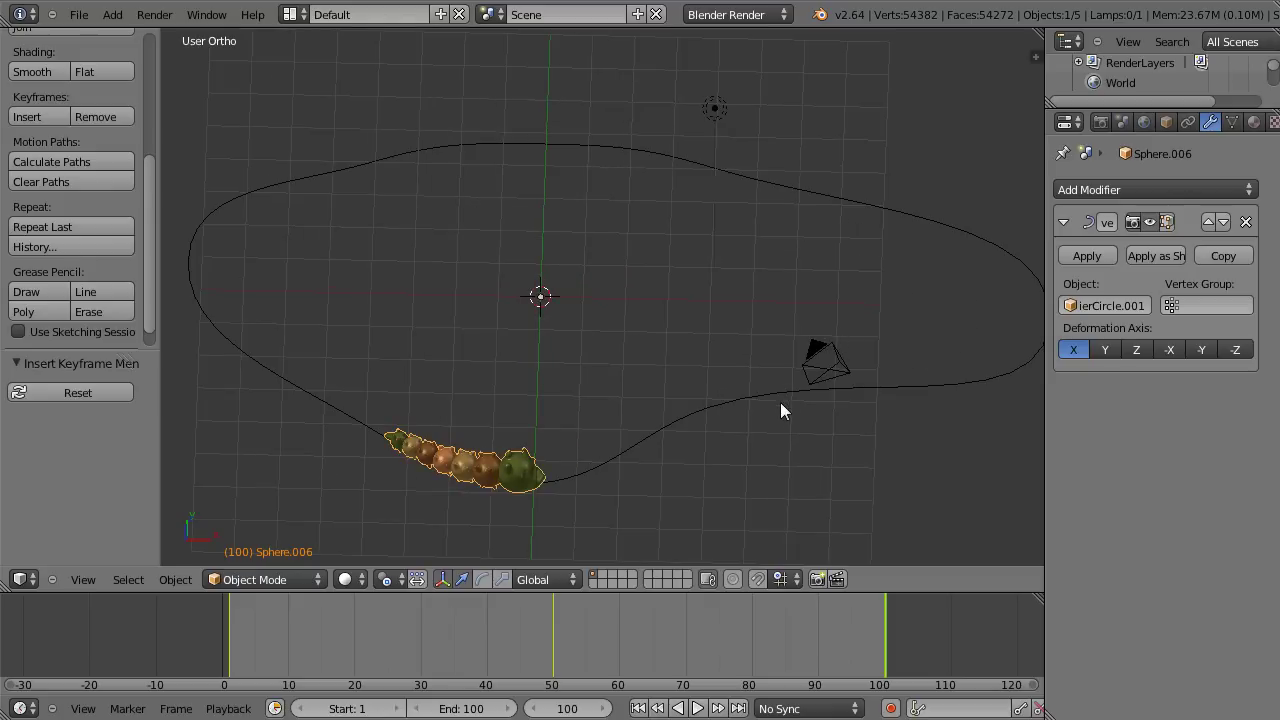
click(697, 708)
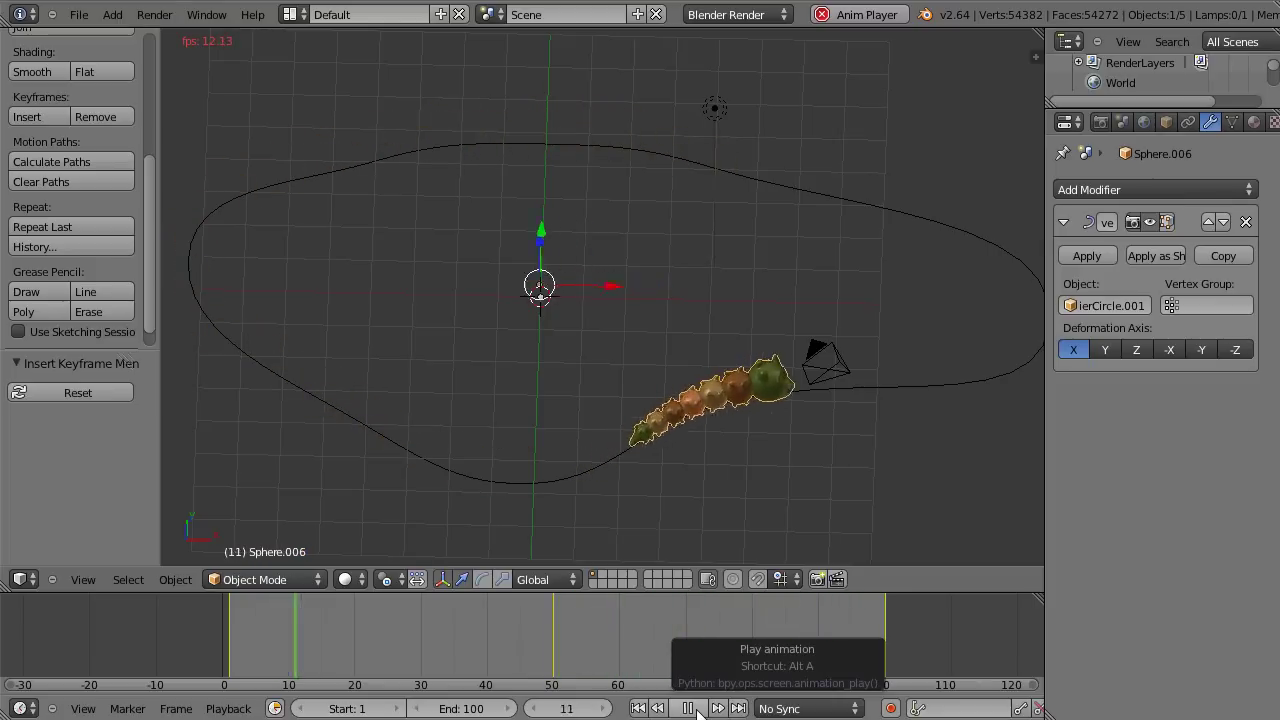
key(KP_5)
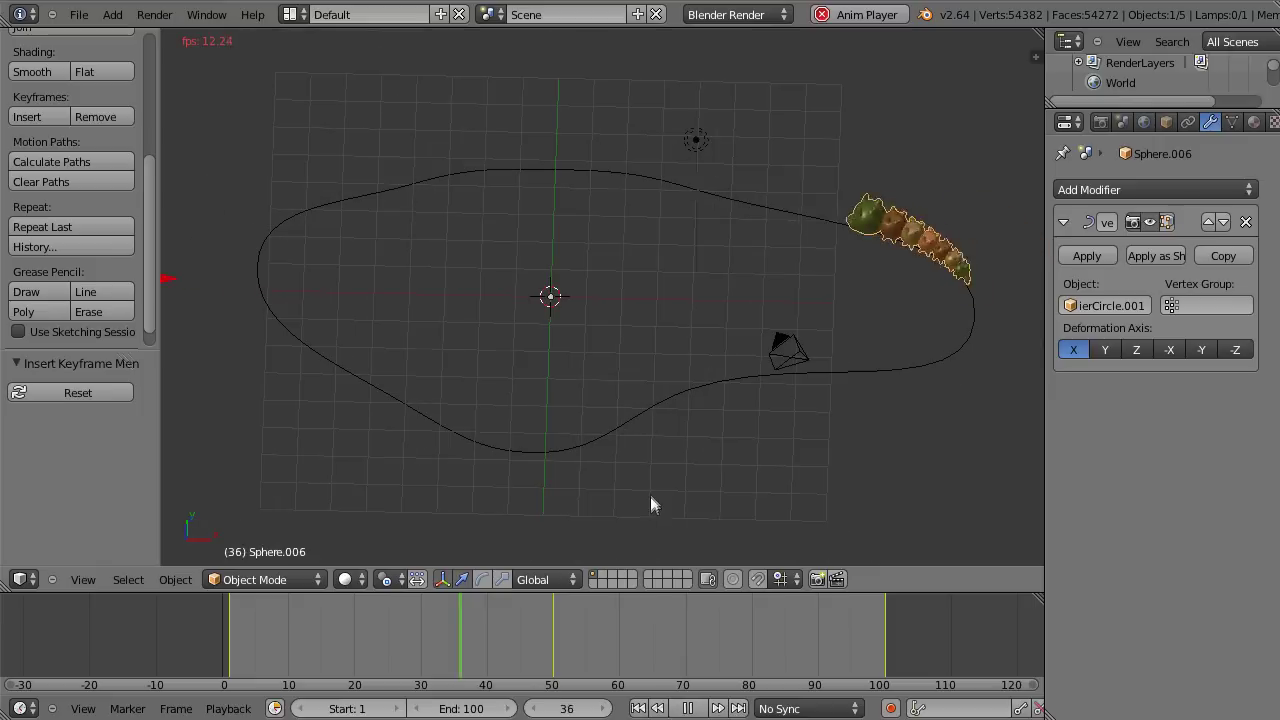
scroll(655, 489, down, 1)
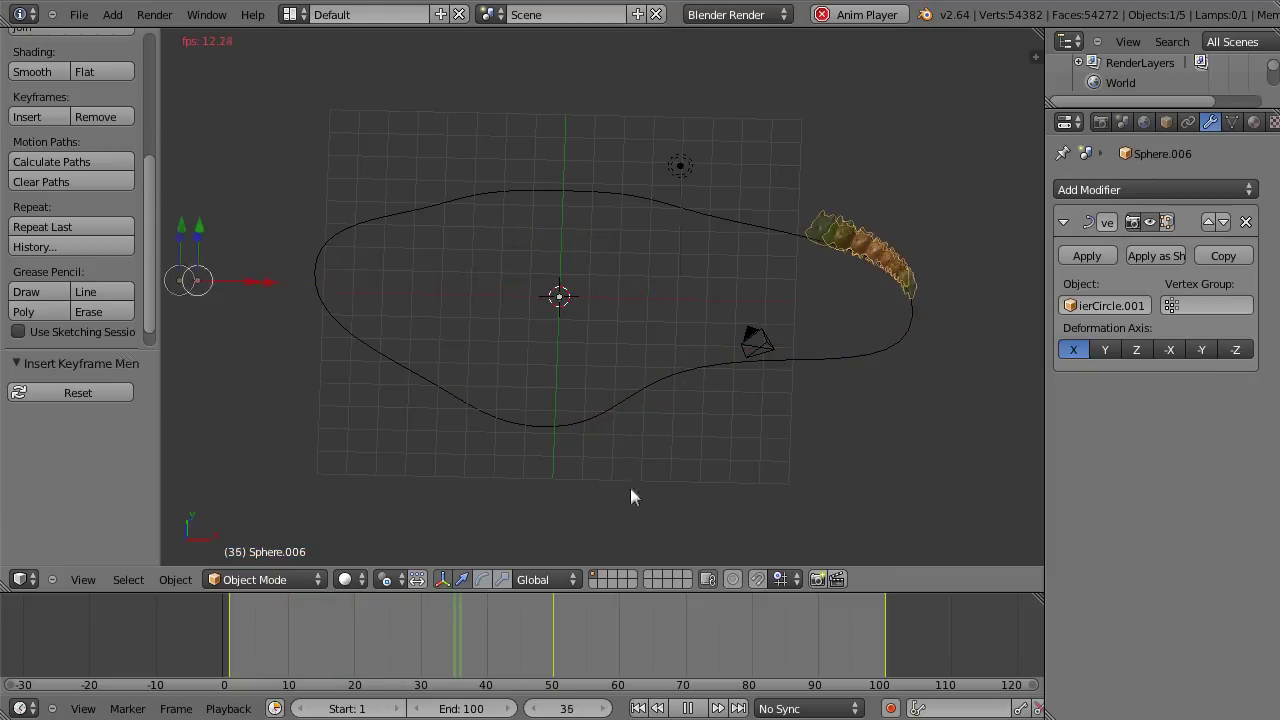
mouse_move(630, 488)
middle_down()
mouse_move(627, 429)
mouse_move(657, 403)
mouse_move(651, 390)
mouse_move(646, 400)
middle_up()
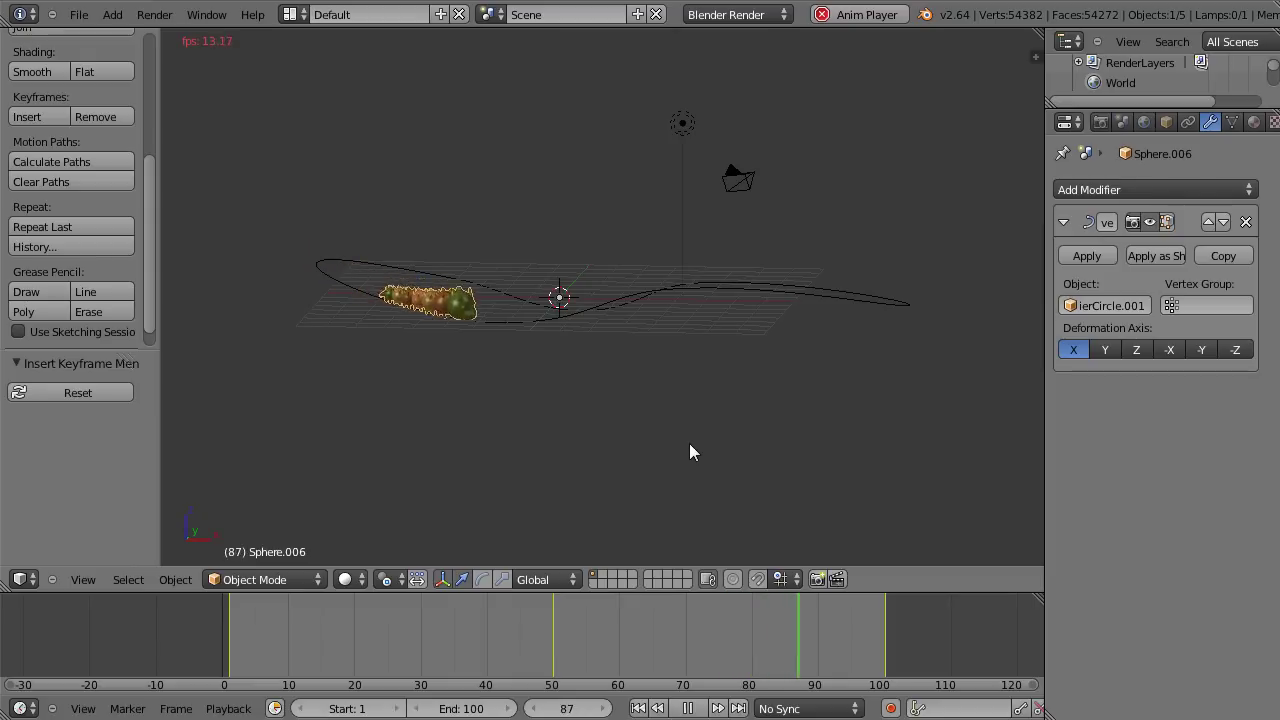
Pause, deselect all, restart playback, and view the crawl from above, zoomed in.
click(686, 706)
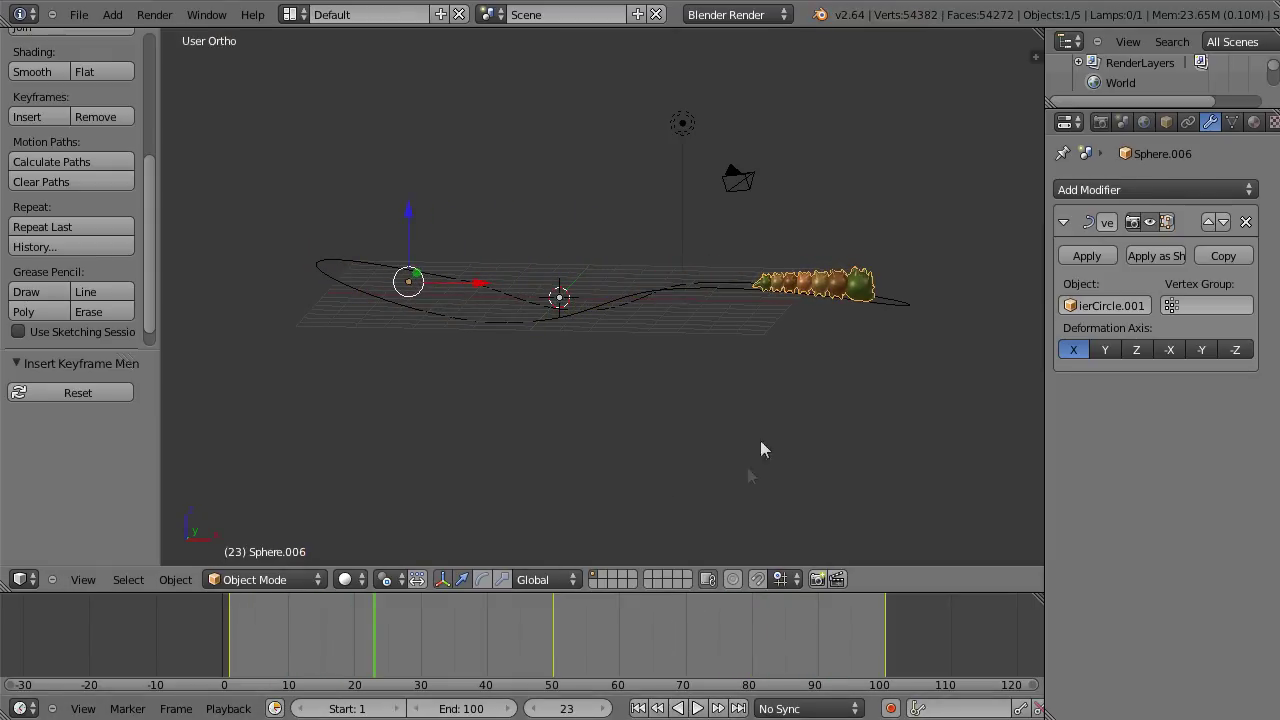
key(a)
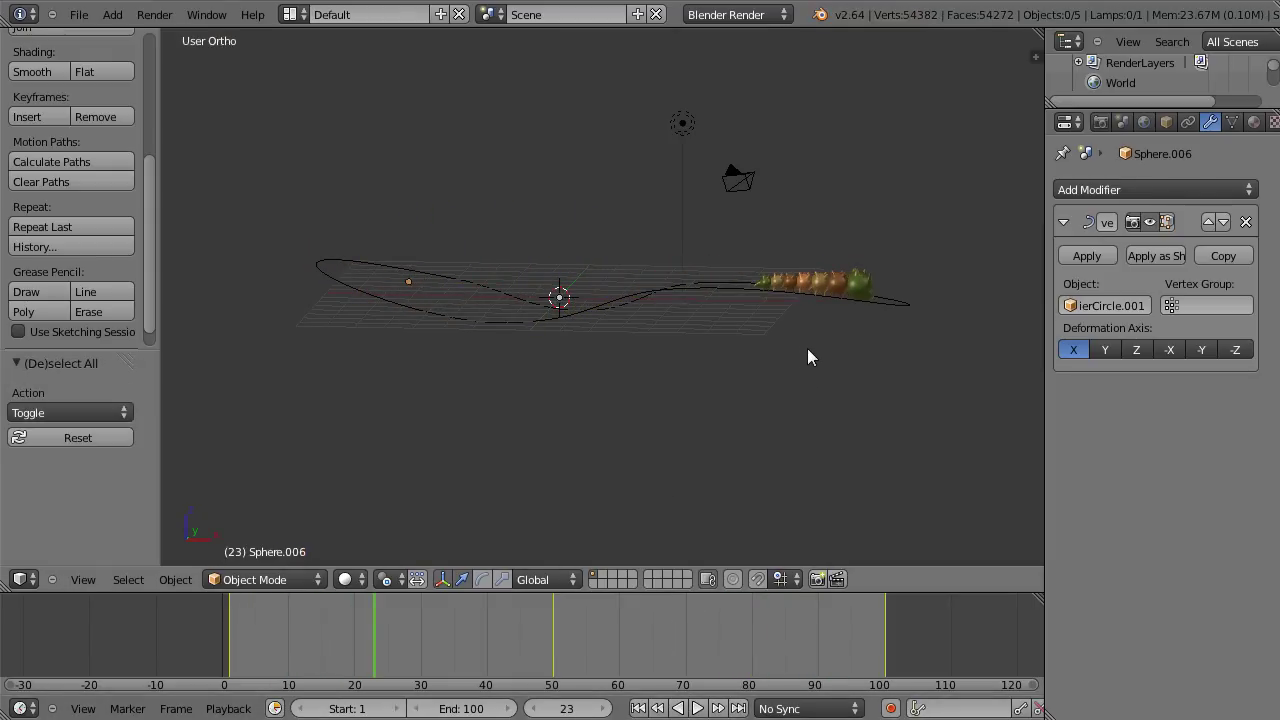
click(698, 708)
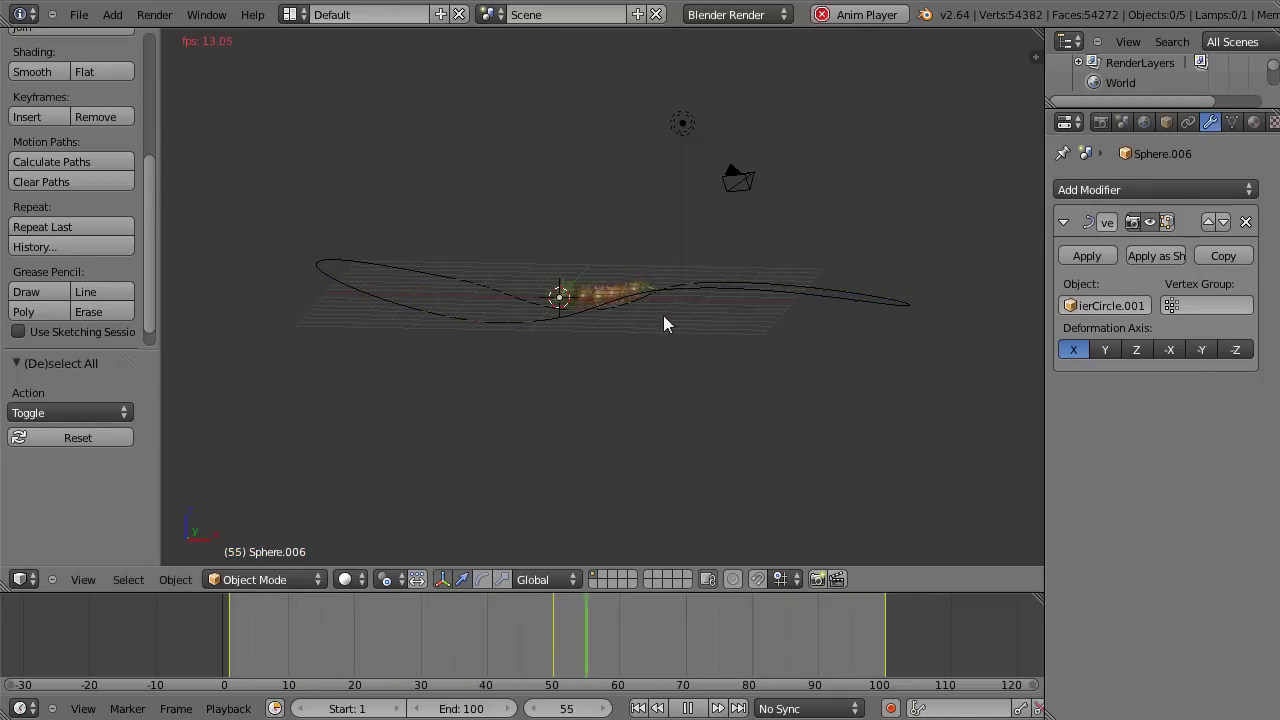
middle_drag(691, 397, 703, 437)
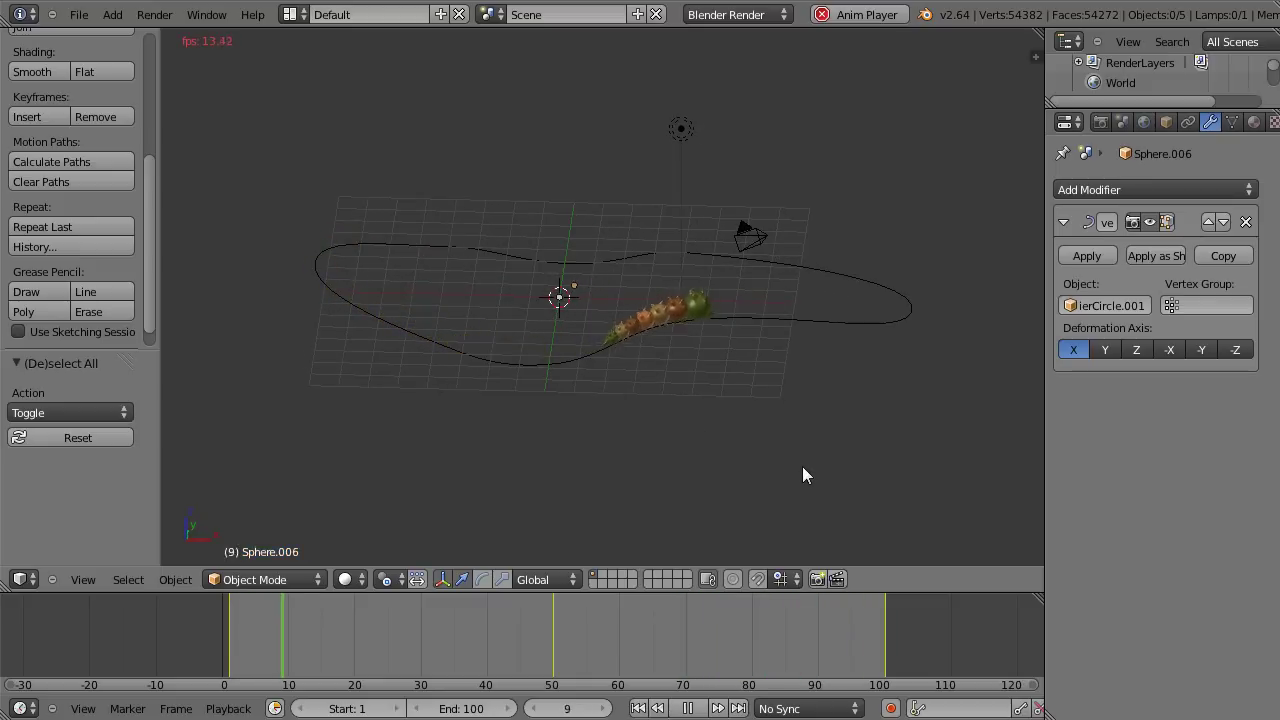
scroll(802, 466, up, 1)
scroll(802, 475, up, 1)
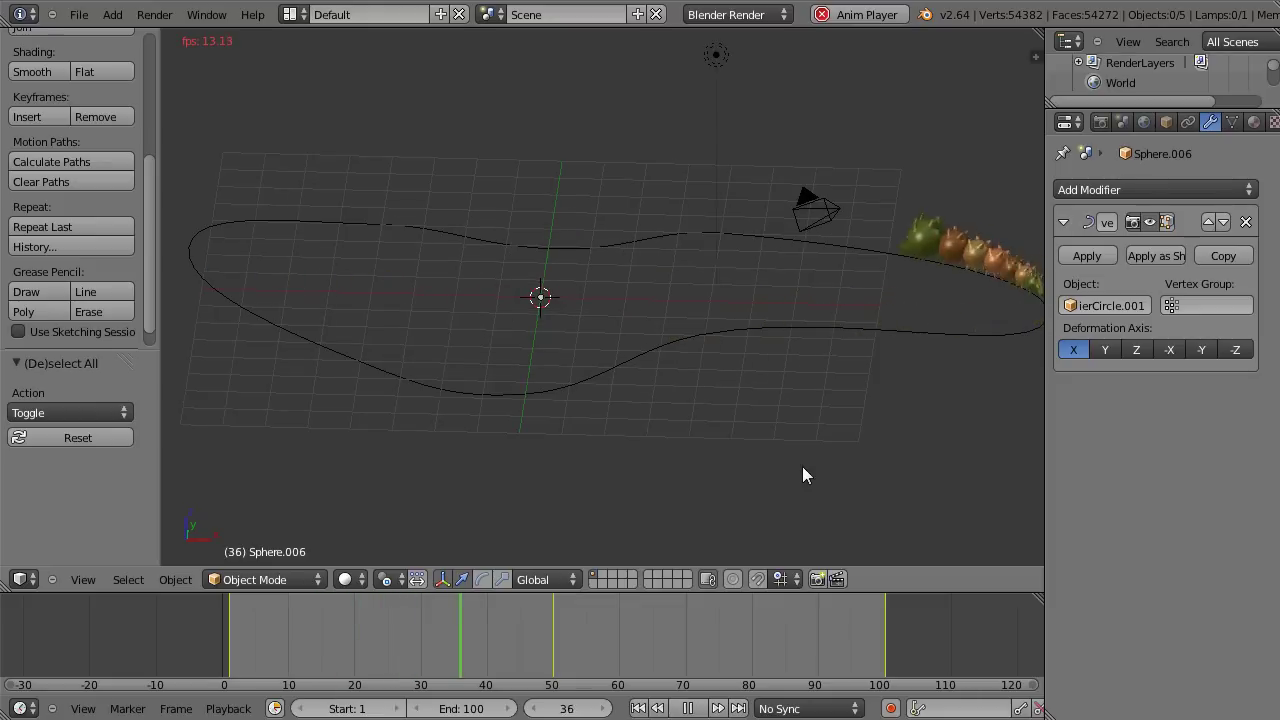